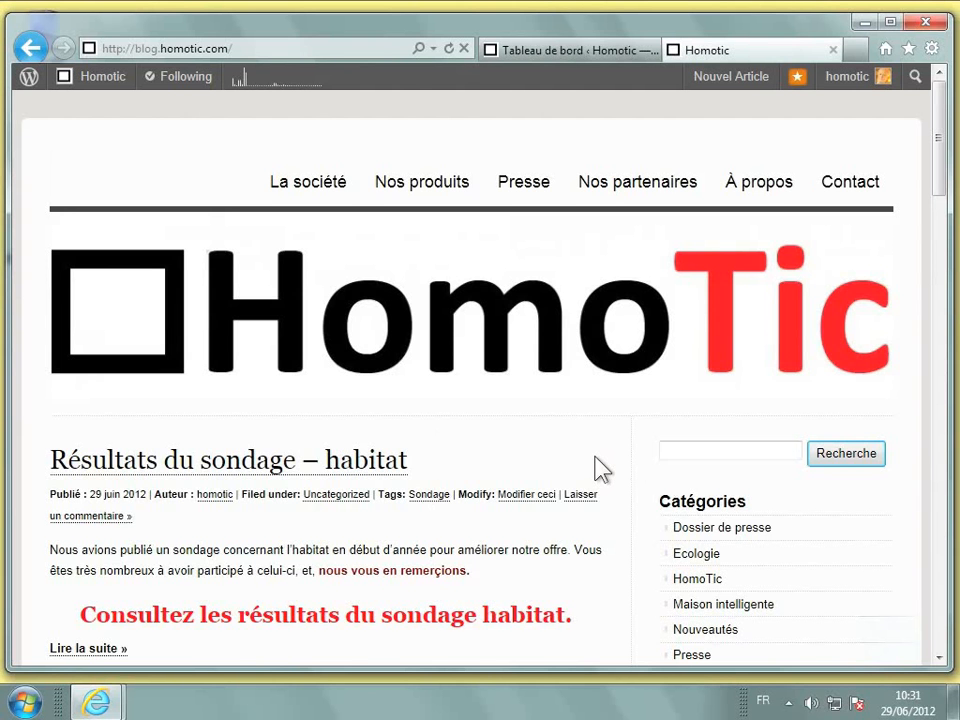
Examine the widgets in the published blog's sidebar, from search and categories to subscription, RSS links, tags and the news feed
scroll(600, 470, "down", 2)
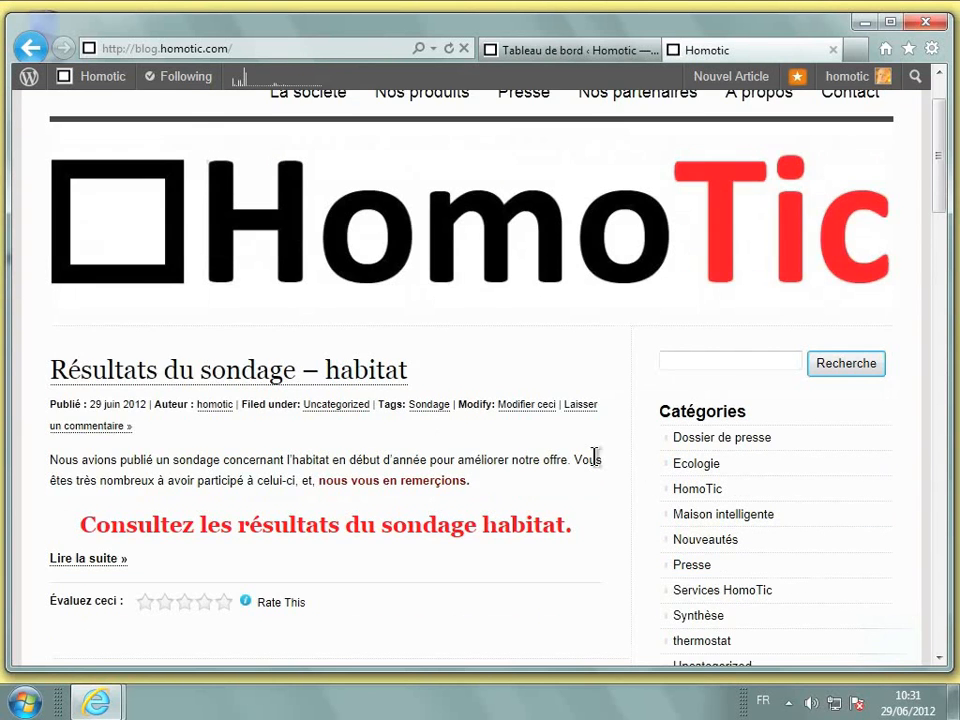
scroll(598, 463, "down", 2)
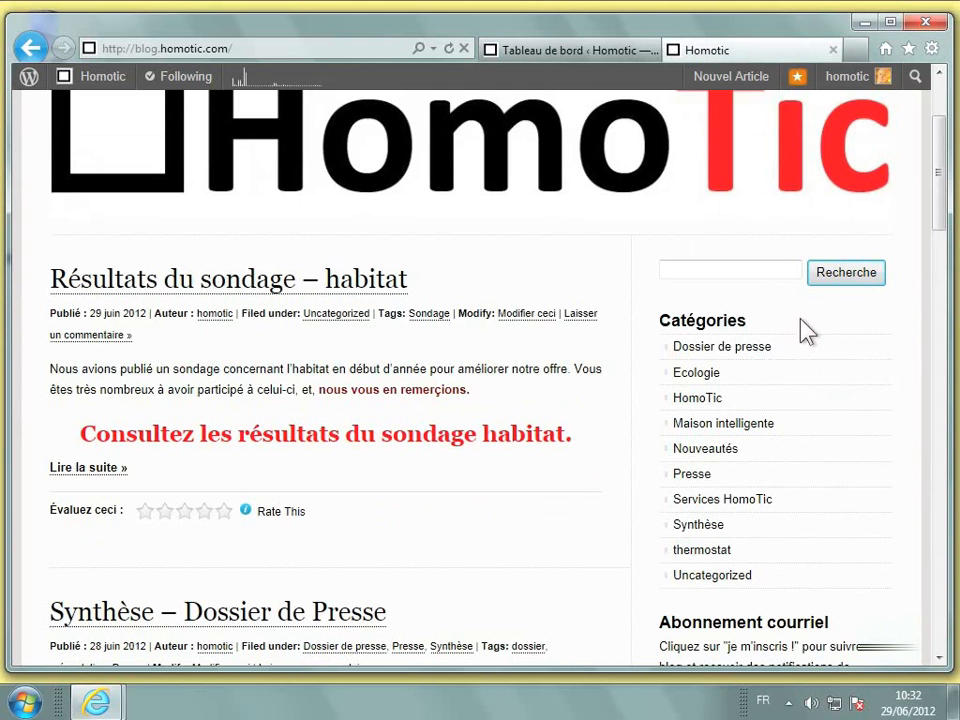
scroll(806, 332, "down", 1)
scroll(806, 332, "down", 3)
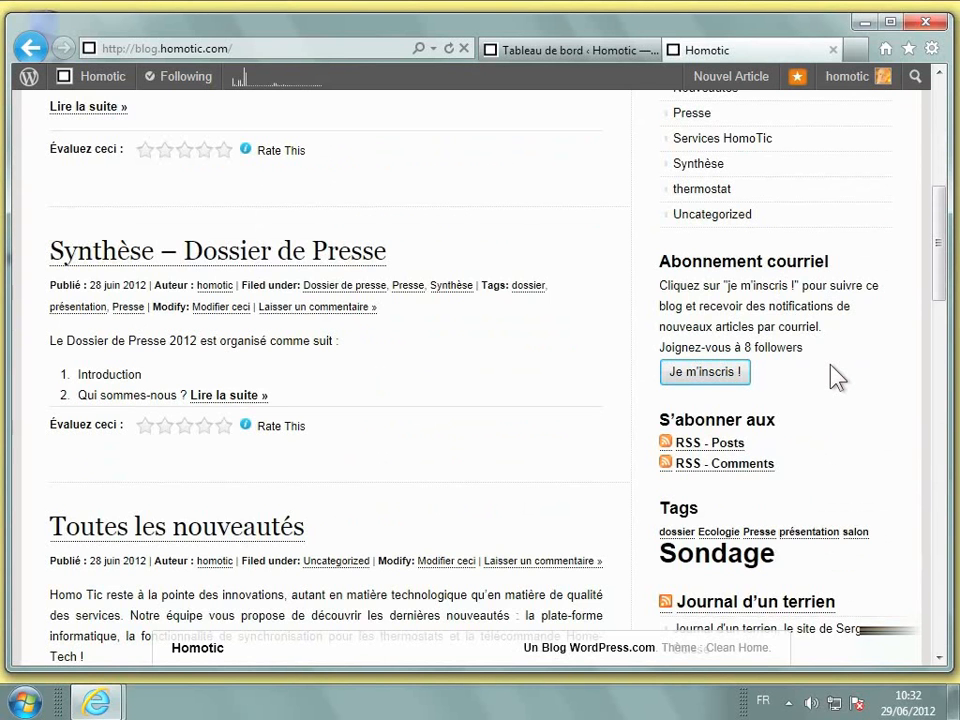
scroll(831, 366, "down", 2)
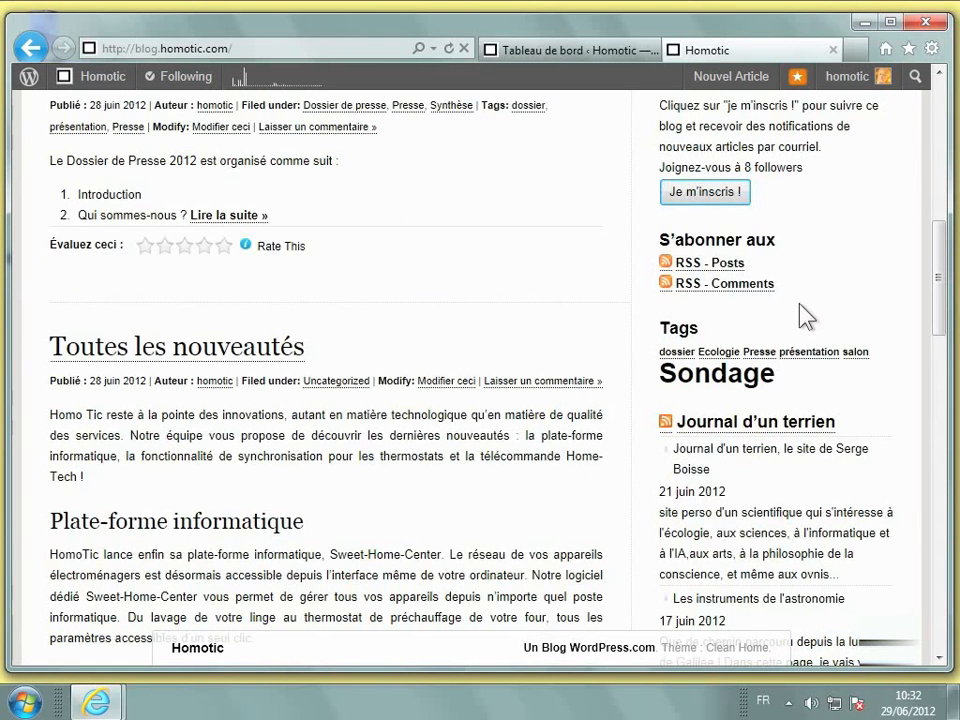
scroll(806, 316, "down", 2)
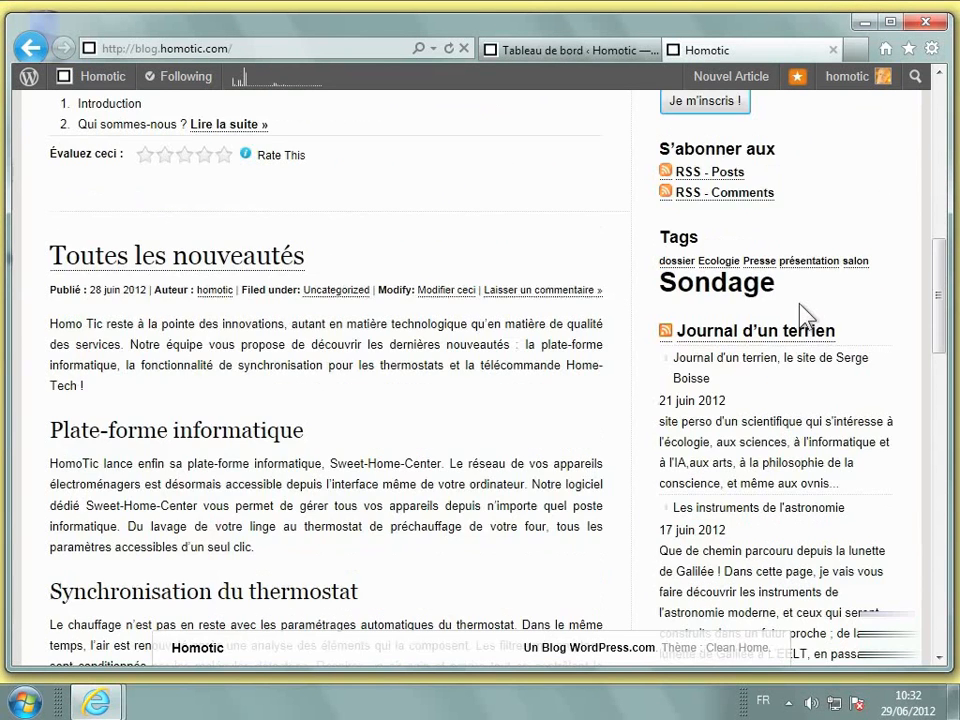
scroll(806, 316, "down", 4)
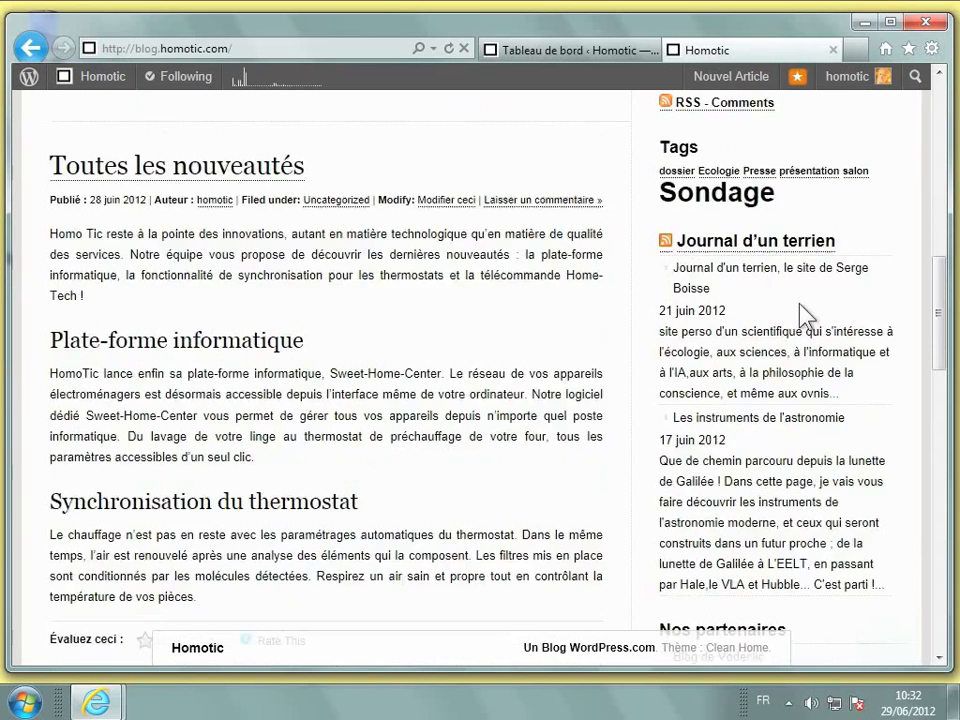
scroll(800, 310, "up", 10)
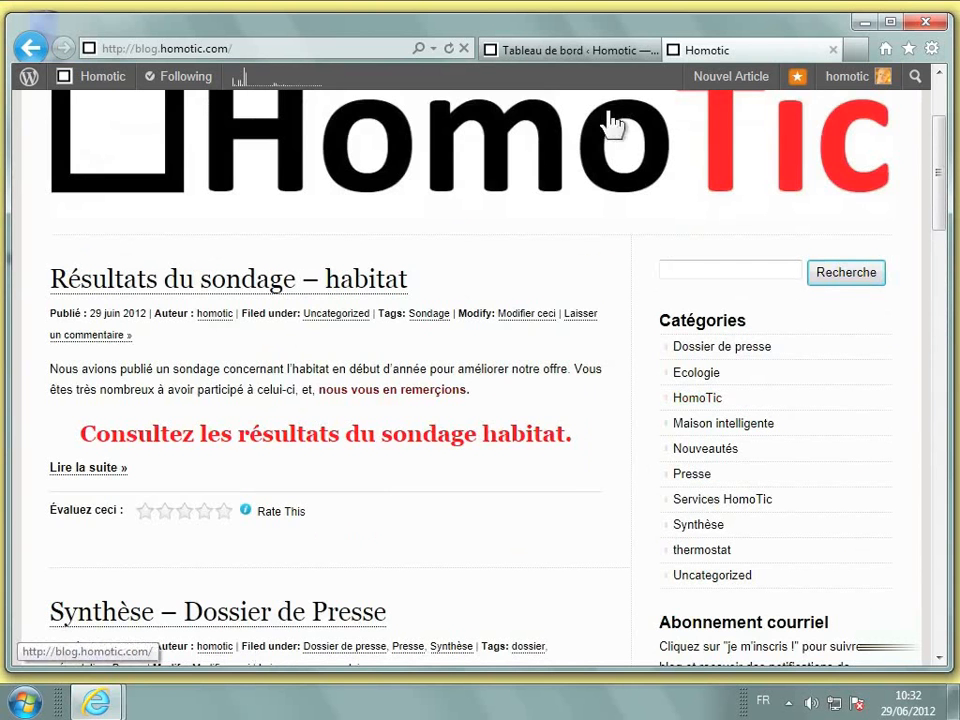
Return to the blog's dashboard and open the Widgets page of the Apparence section
left_click(572, 50)
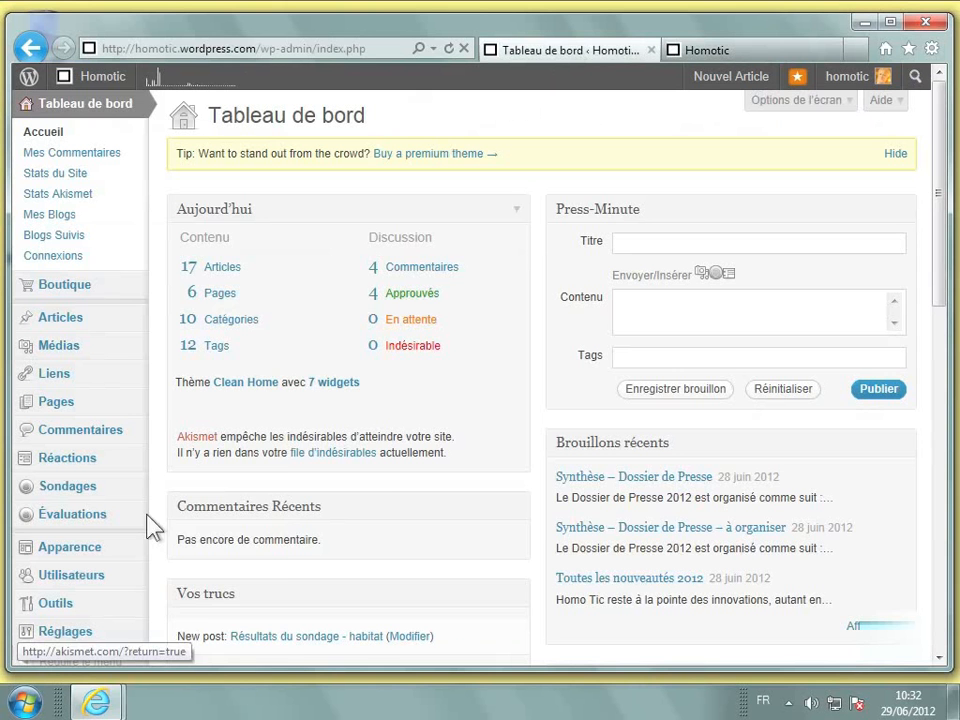
mouse_move(85, 550)
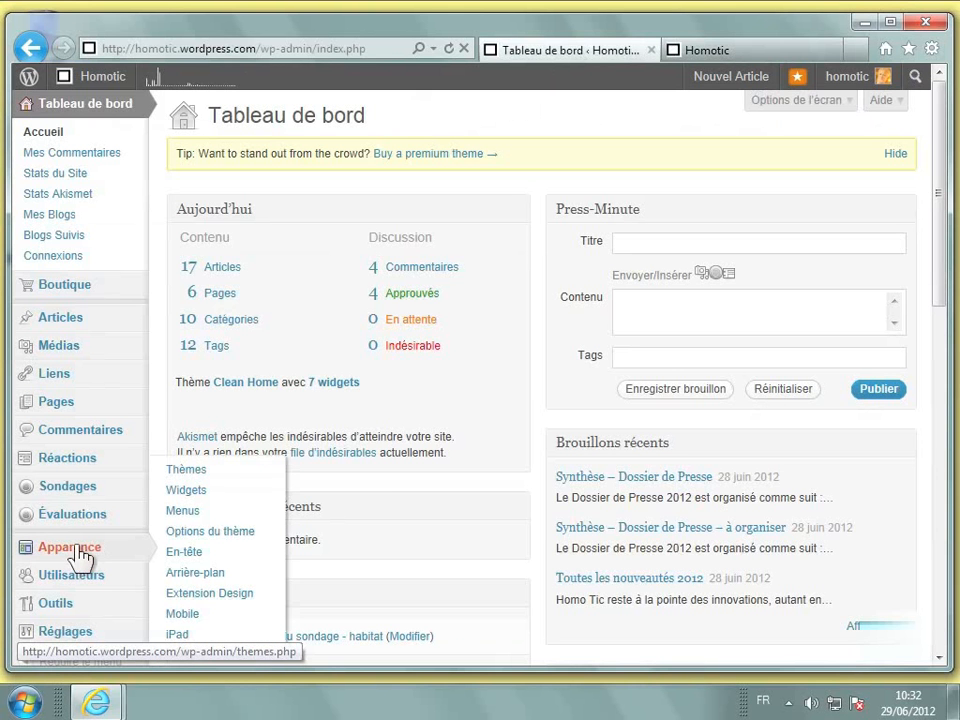
left_click(189, 489)
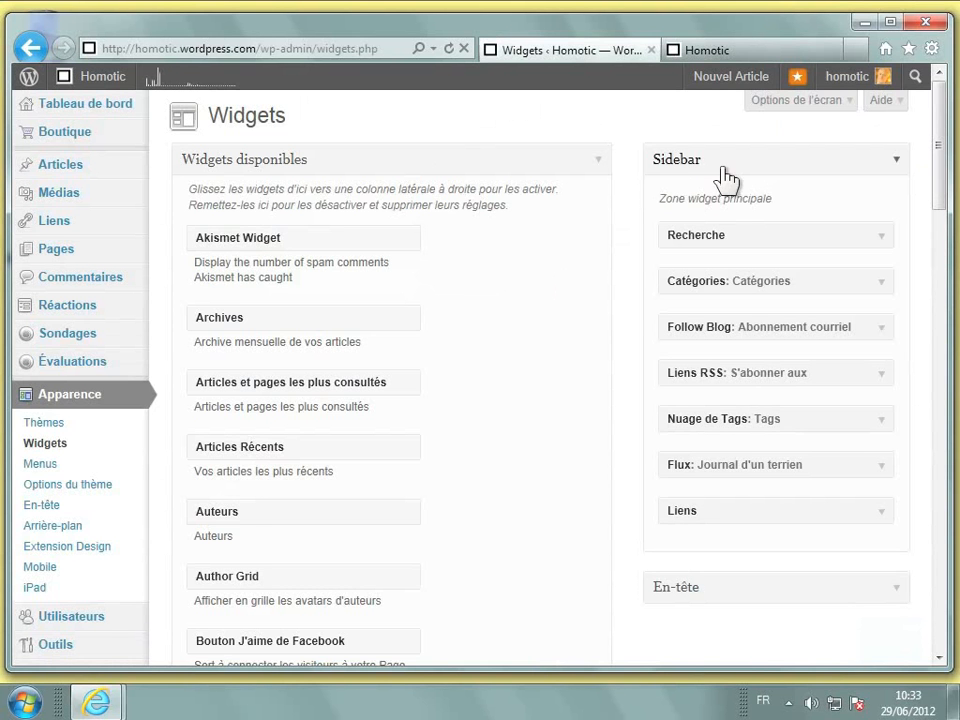
Review the Sidebar and En-tête widget zones and compare them with the published blog's sidebar
scroll(742, 310, "down", 1)
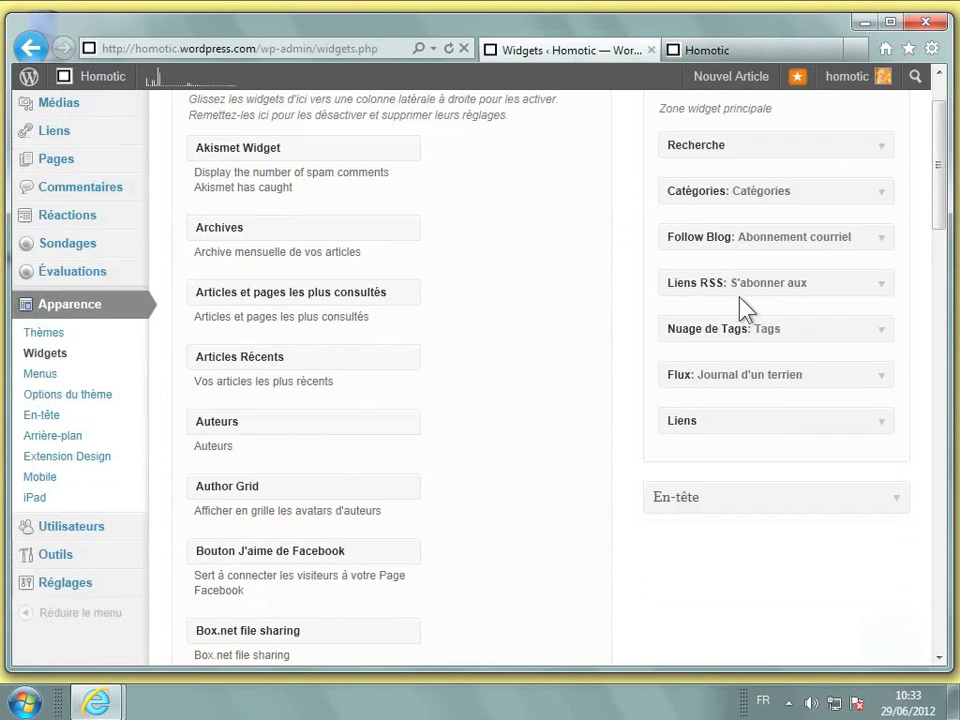
scroll(742, 310, "down", 1)
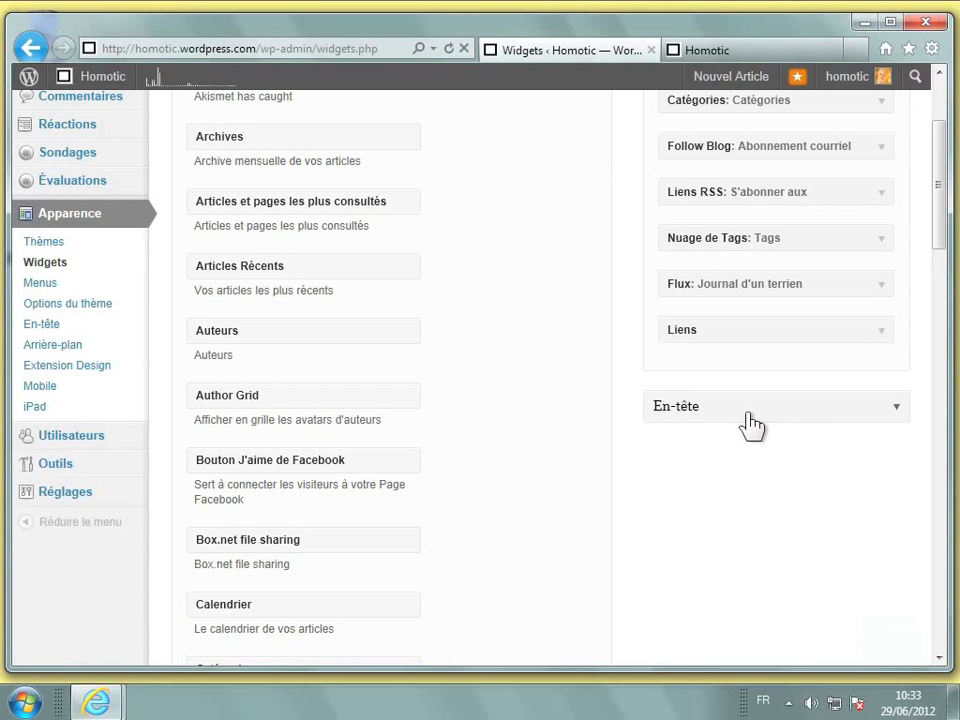
scroll(751, 425, "up", 2)
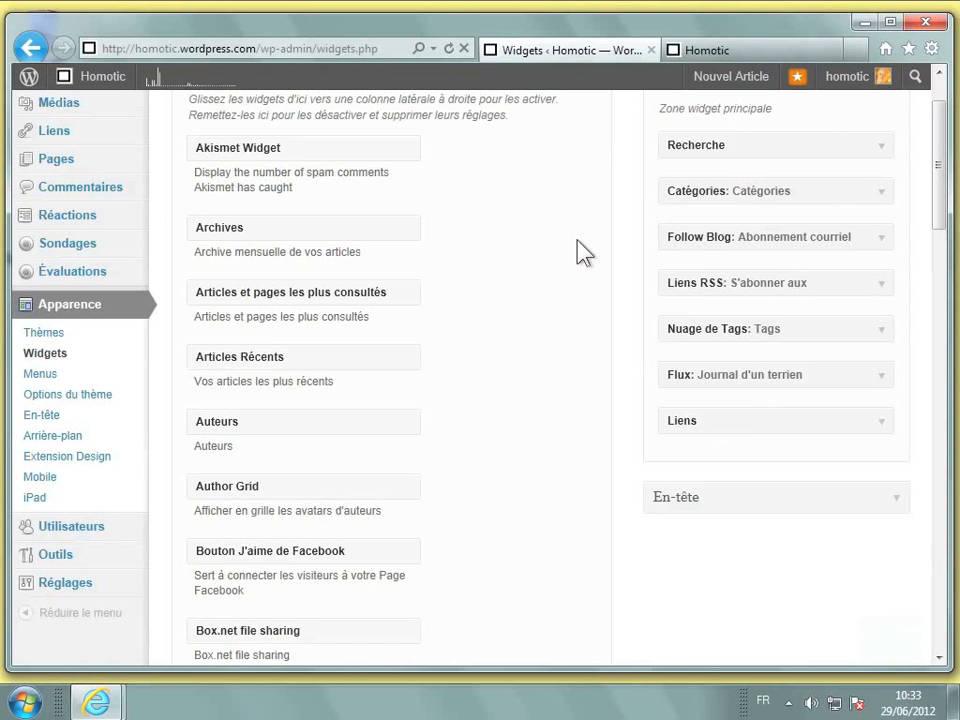
left_click(716, 49)
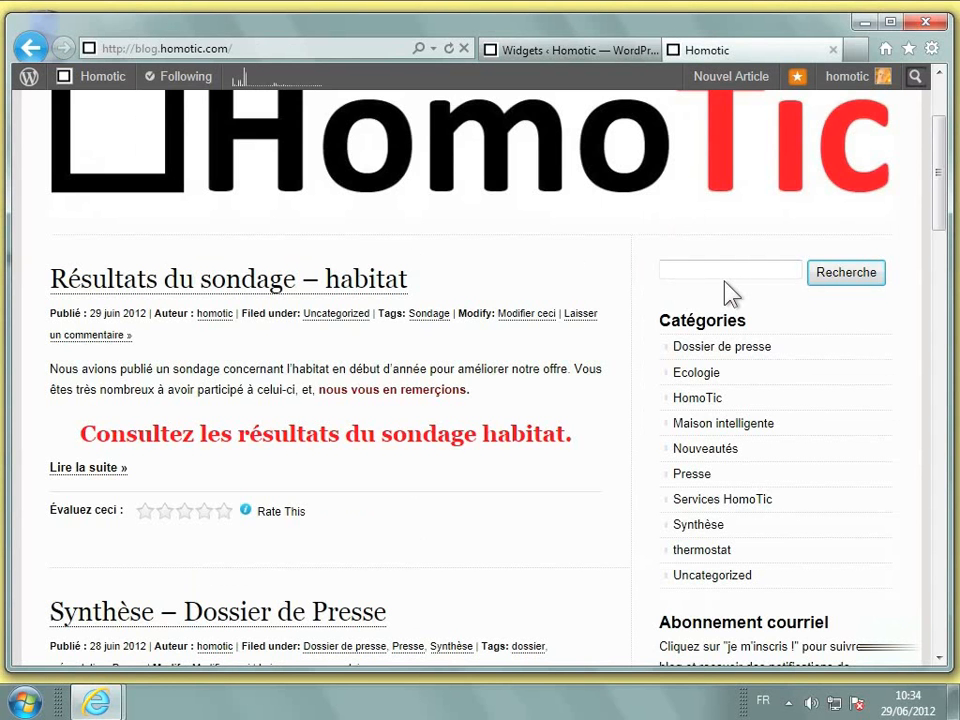
left_click(598, 52)
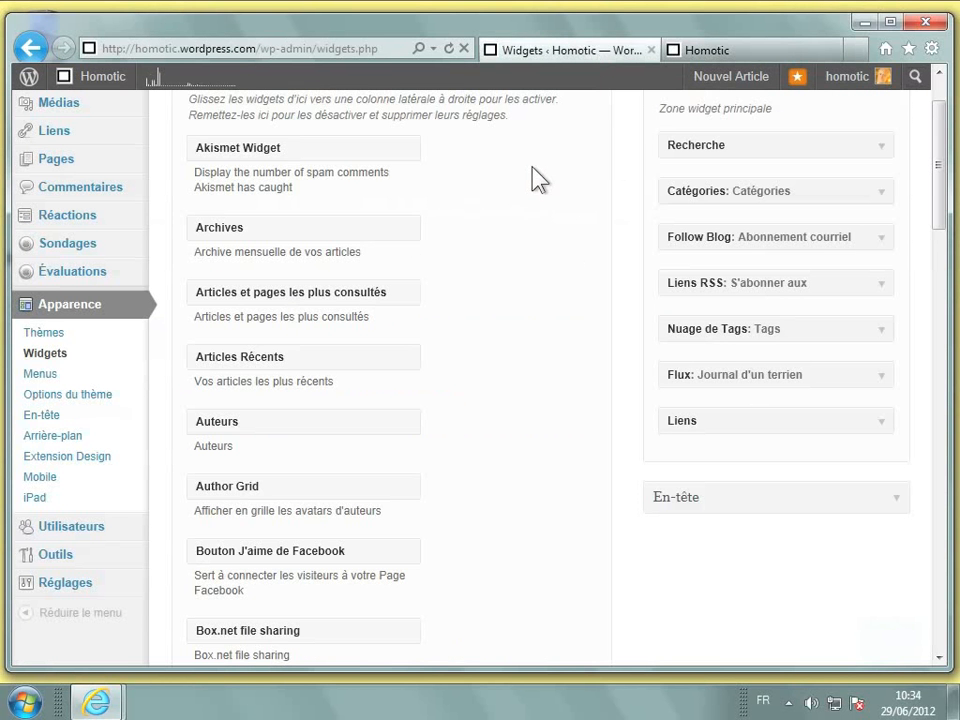
Add a Texte widget to the Sidebar zone and place it first, above Recherche
scroll(372, 180, "down", 5)
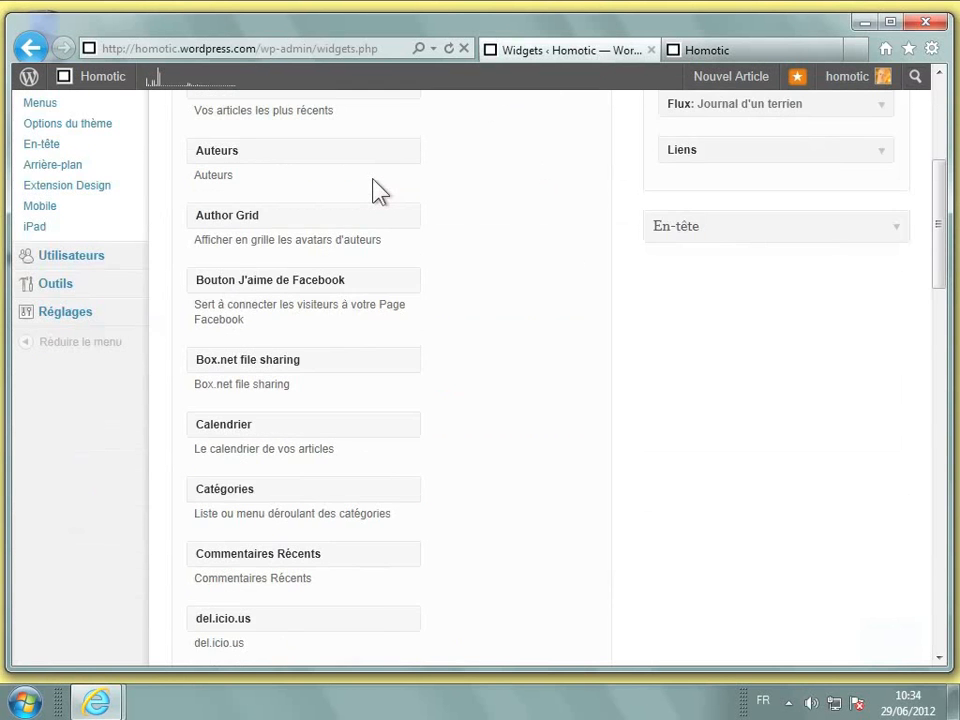
scroll(375, 190, "down", 5)
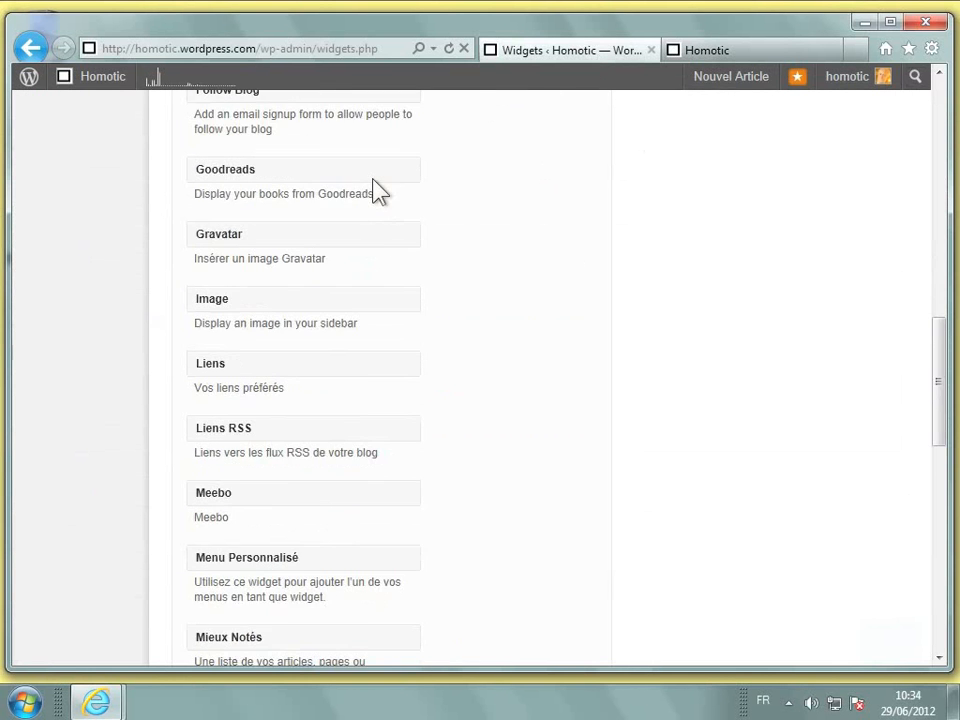
scroll(378, 190, "down", 6)
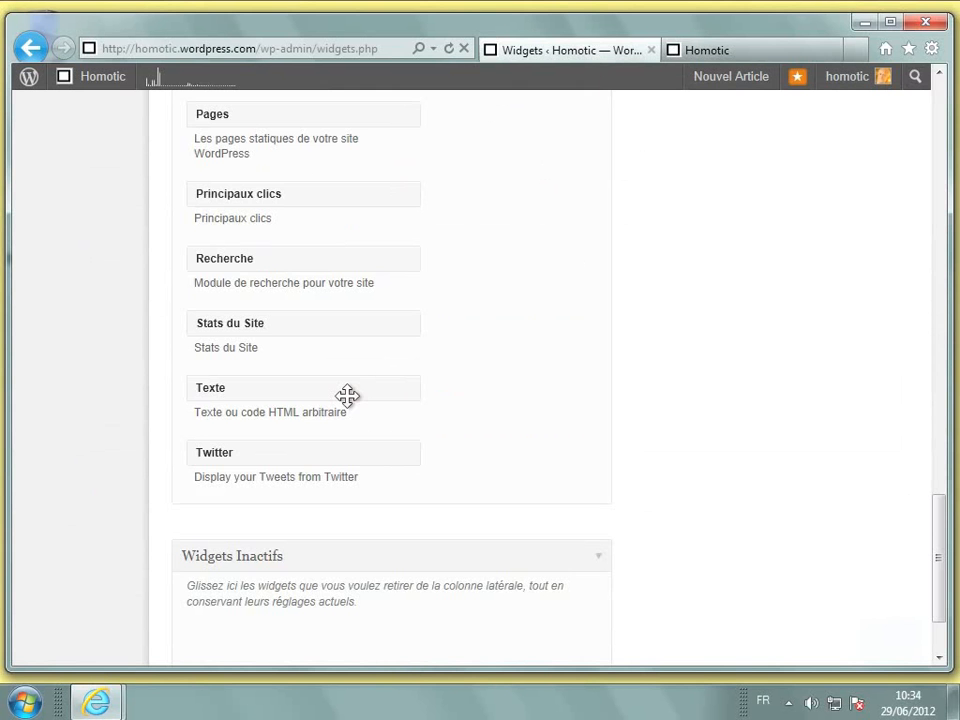
right_click(634, 311)
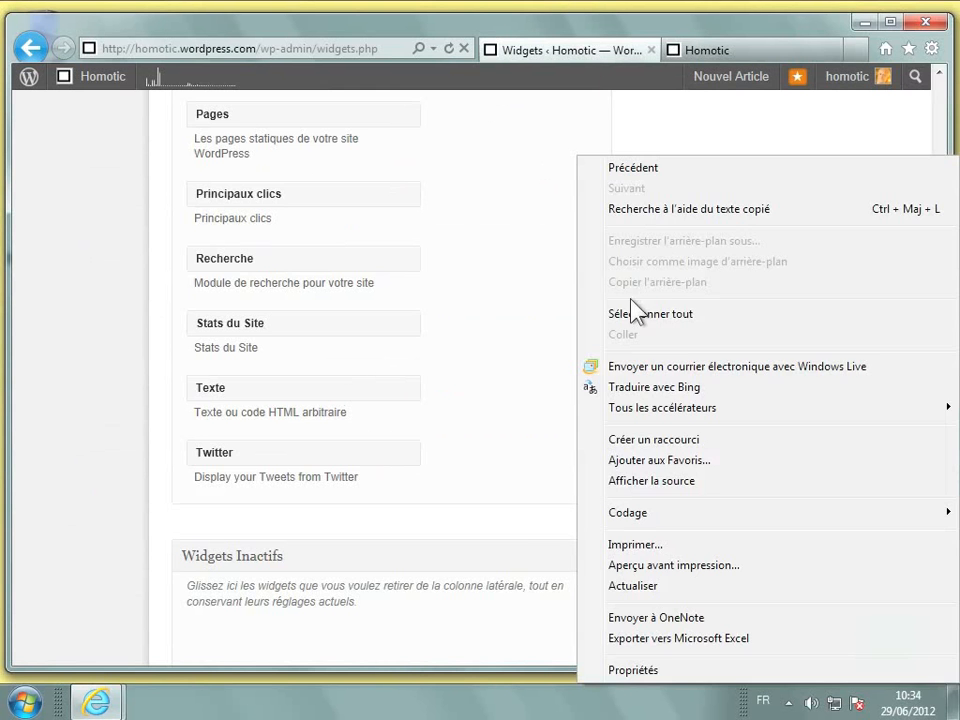
left_click(507, 360)
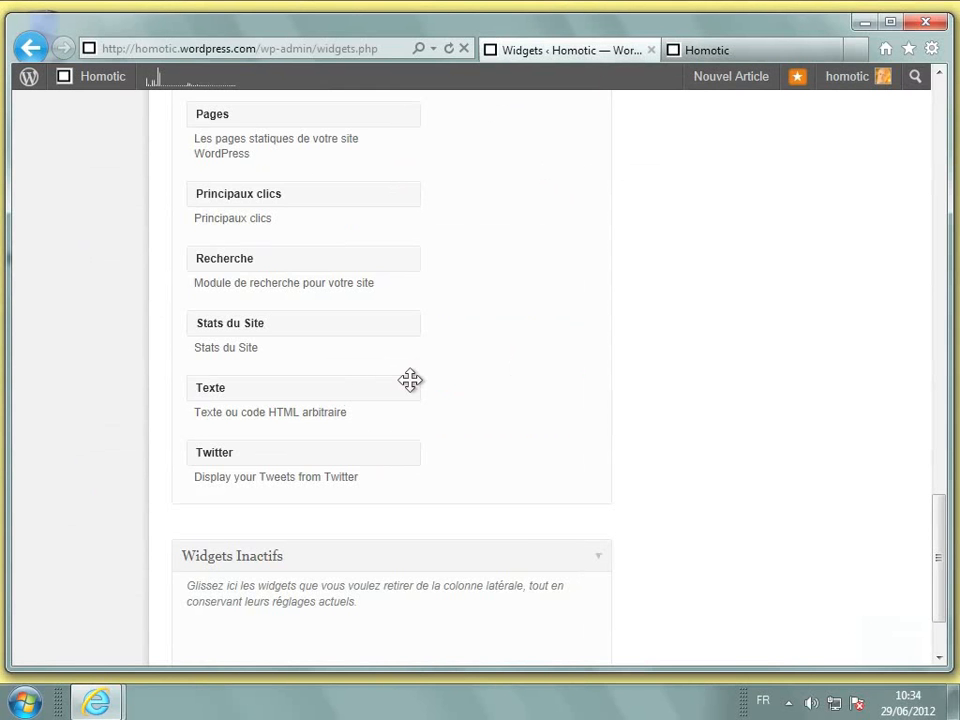
left_click_drag(410, 380, 856, 217)
scroll(826, 156, "up", 7)
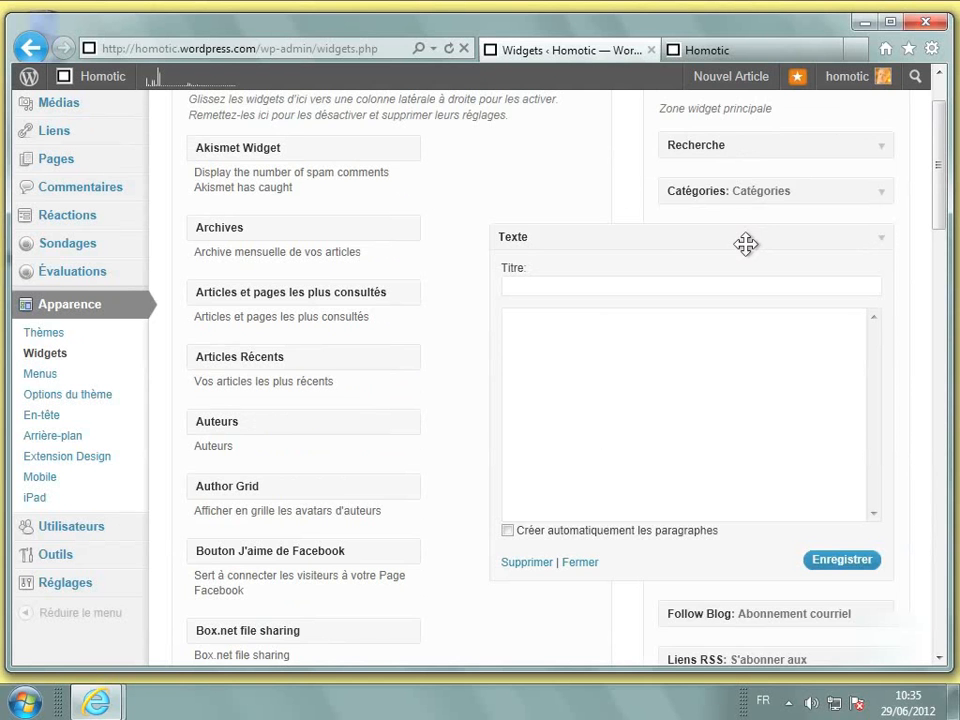
left_click_drag(746, 244, 746, 130)
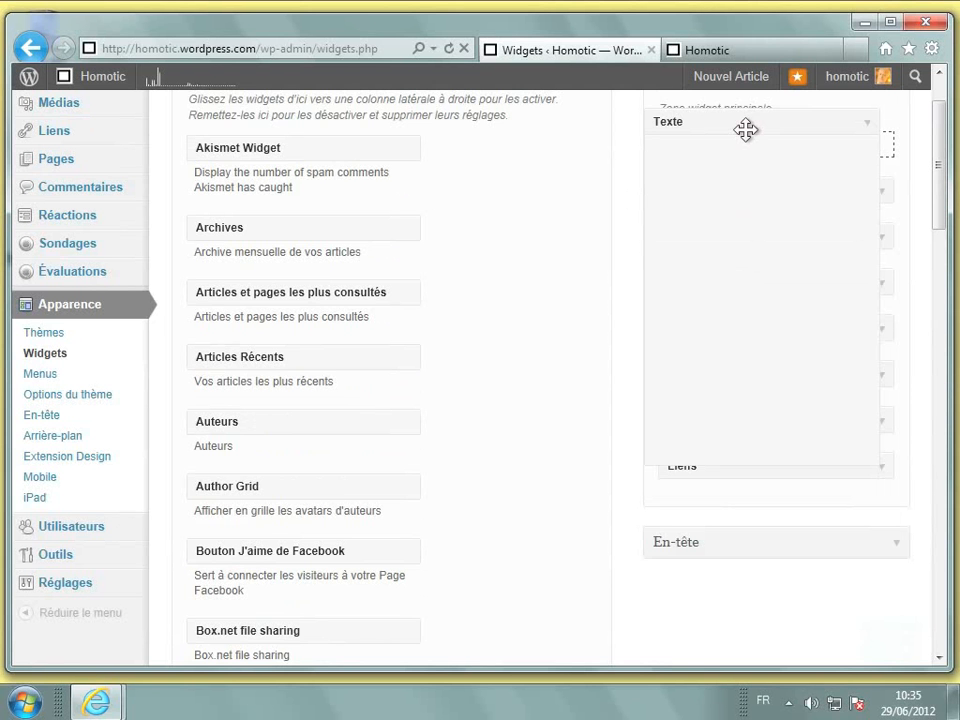
left_click_drag(746, 130, 748, 134)
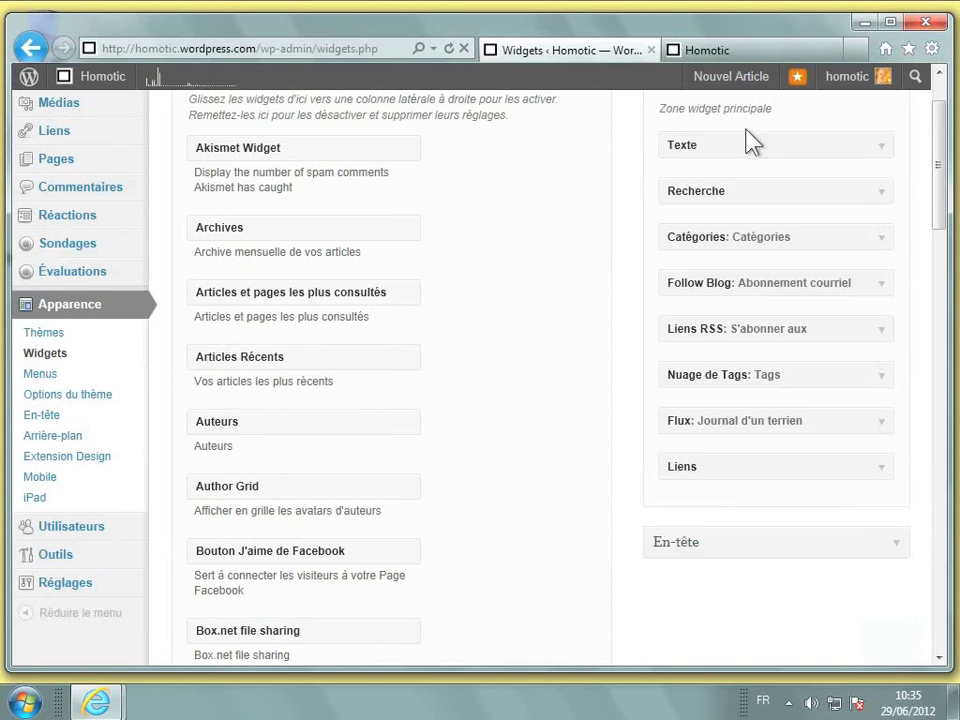
Open the Texte widget's settings and give it the title "Bienvenue sur le Blog HomoTic"
left_click(879, 147)
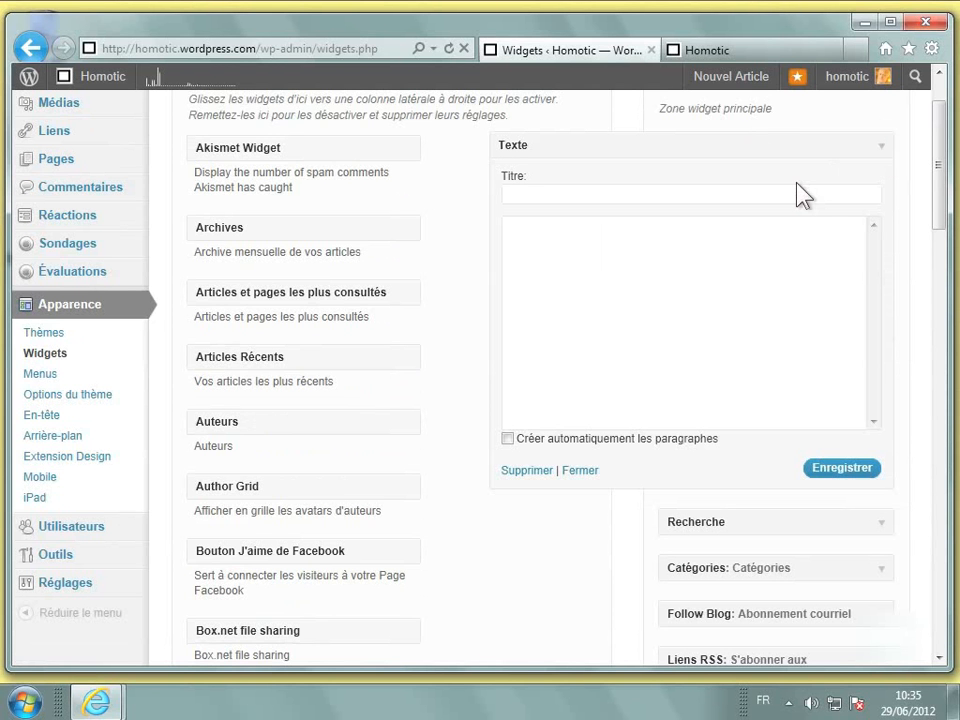
left_click(717, 192)
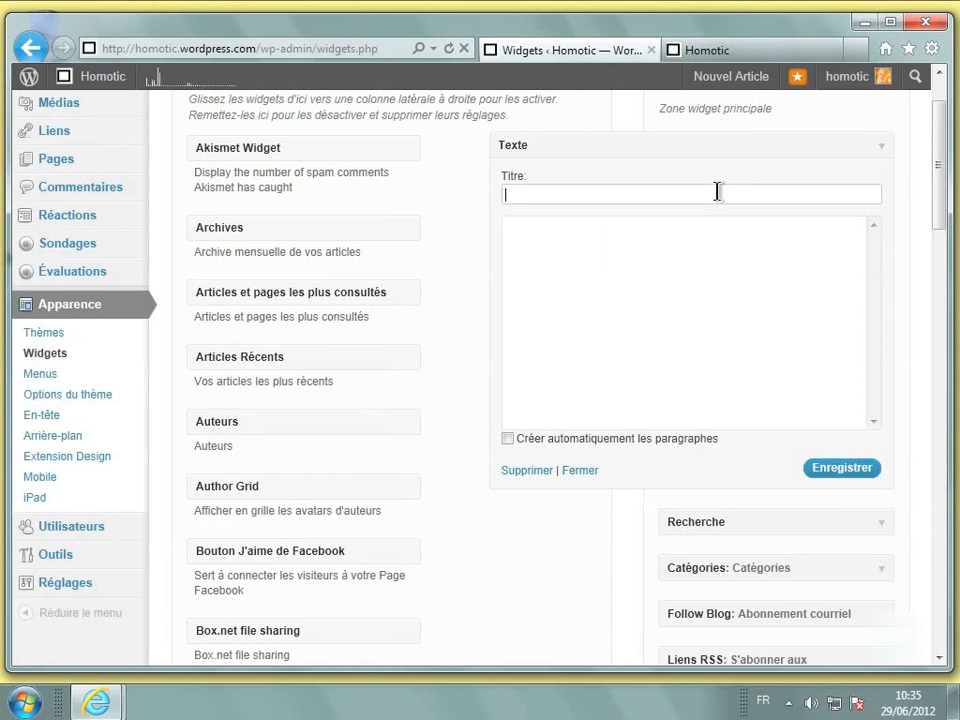
type("Bienvenue sur le Blog Homoti")
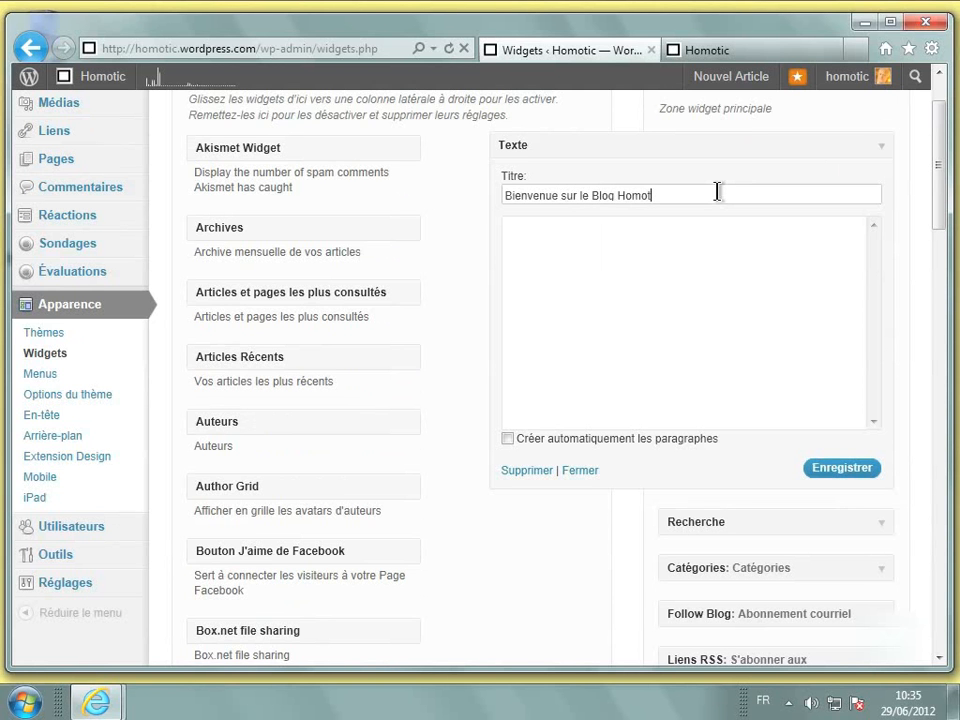
key("BackSpace")
key("BackSpace")
type("Tic")
Paste the copied HomoTic company presentation with its contact details as the Texte widget's content, and save the widget
left_click(643, 349)
key("ctrl+v")
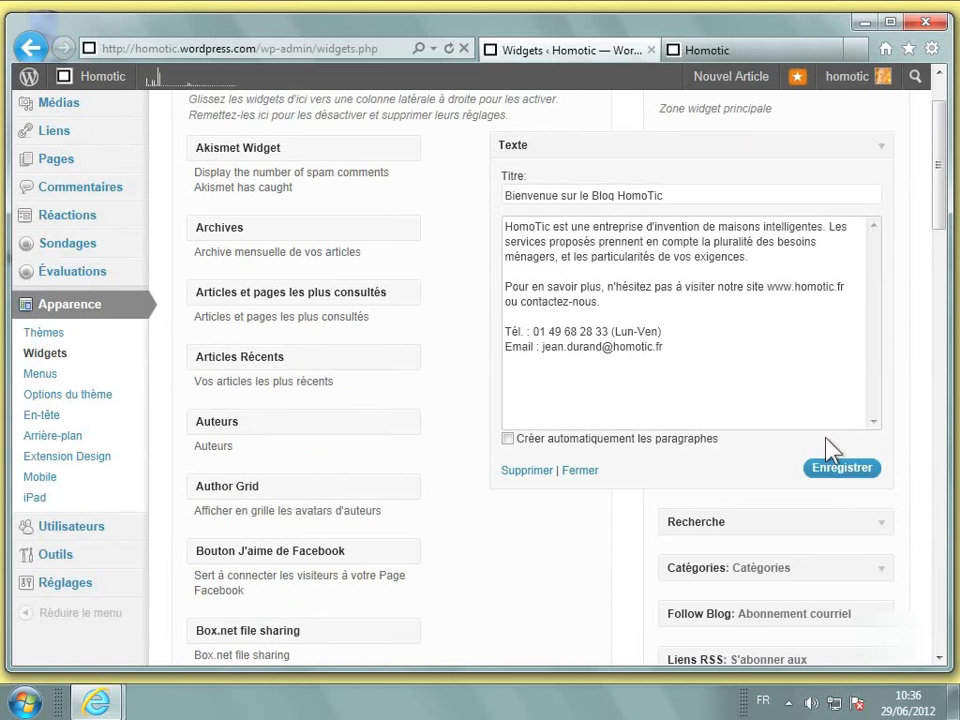
left_click(836, 474)
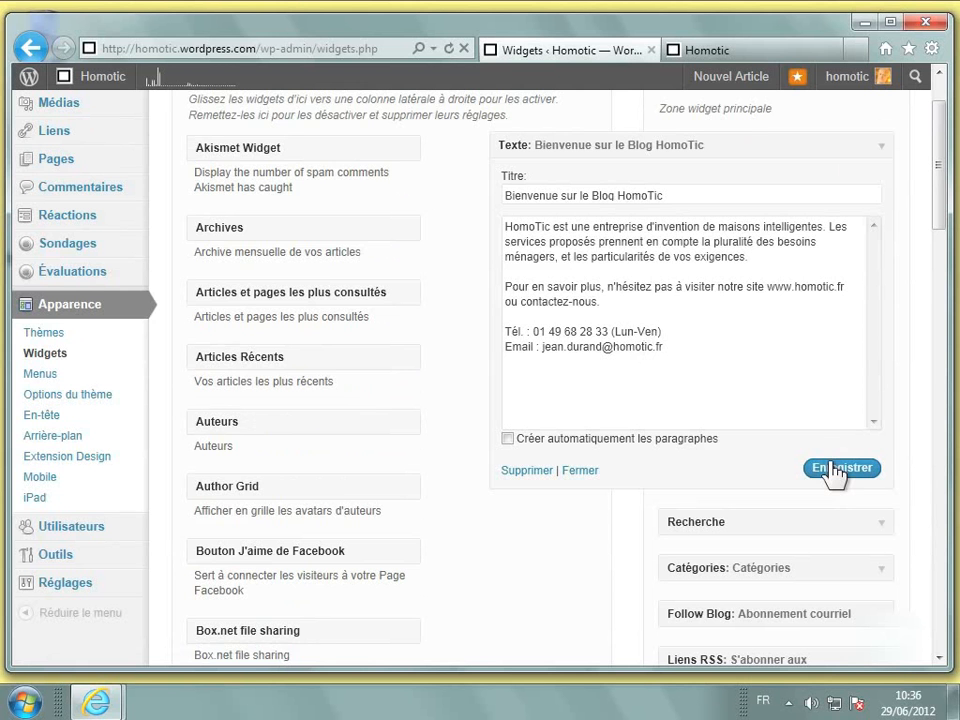
Reload the published blog to check the welcome text in its sidebar, then return to the Widgets page and collapse the Texte widget
left_click(725, 50)
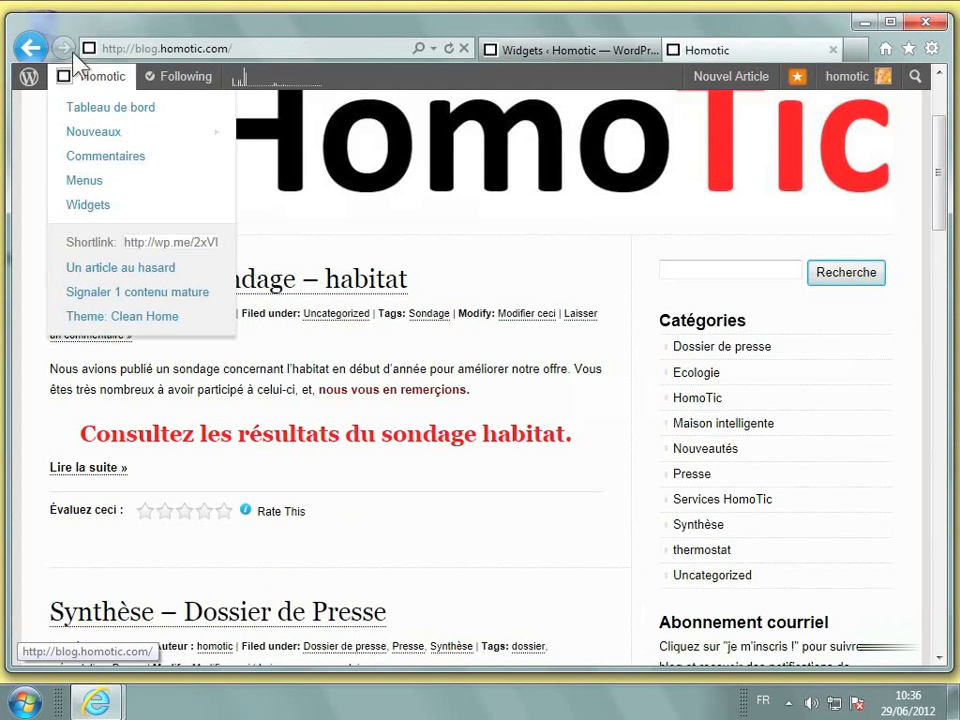
left_click(450, 47)
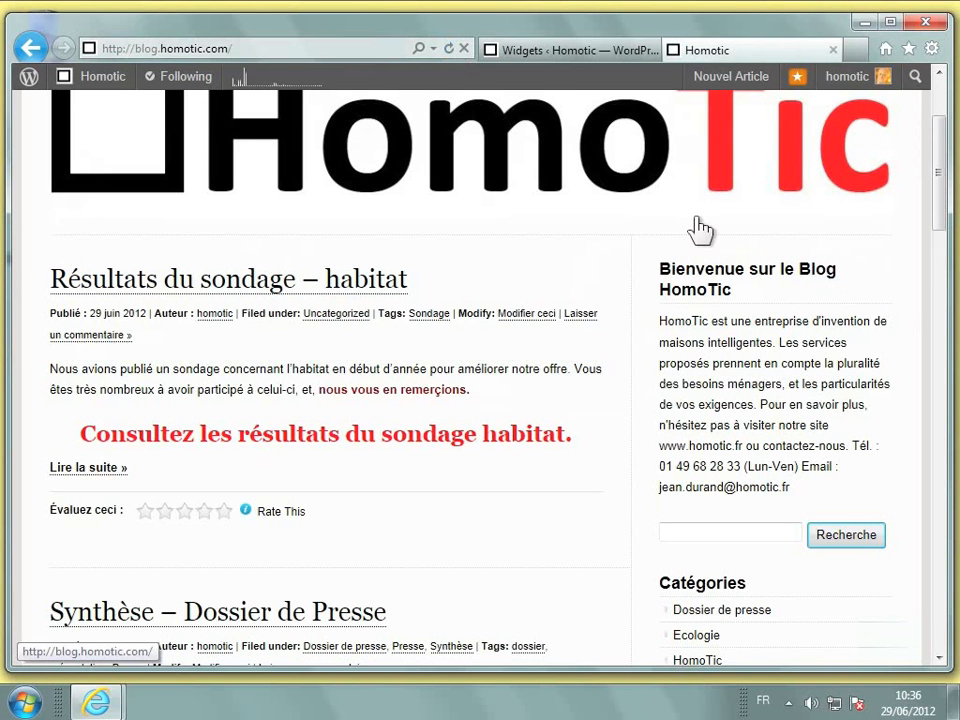
left_click(590, 62)
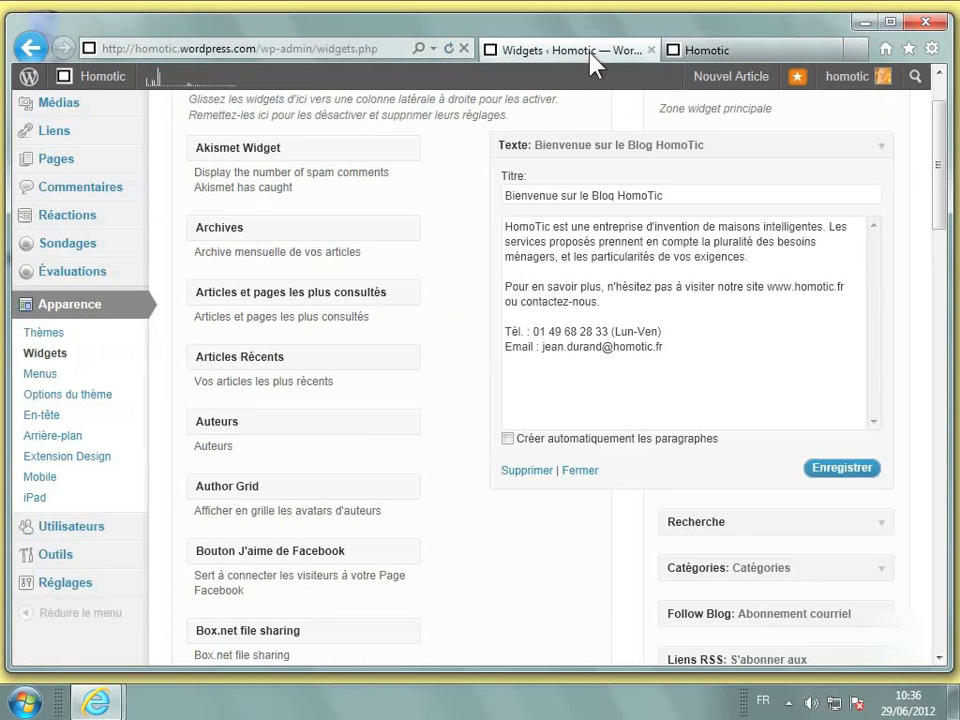
left_click(880, 148)
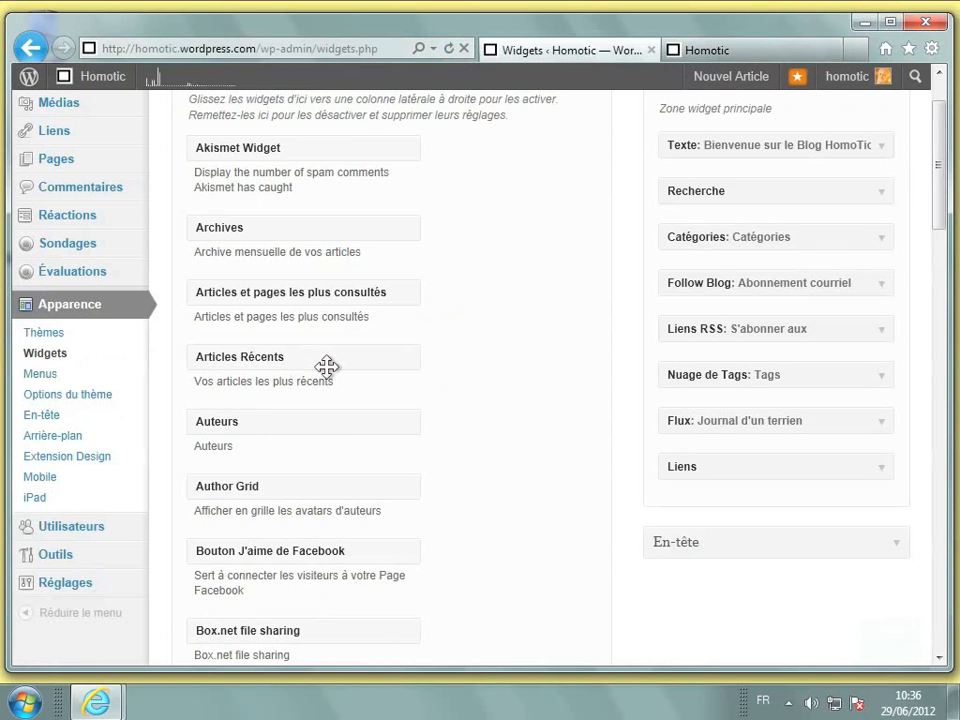
Look through the whole list of available widgets, from Akismet Widget down to Twitter and the Widgets Inactifs zone
scroll(330, 372, "down", 2)
scroll(333, 379, "down", 2)
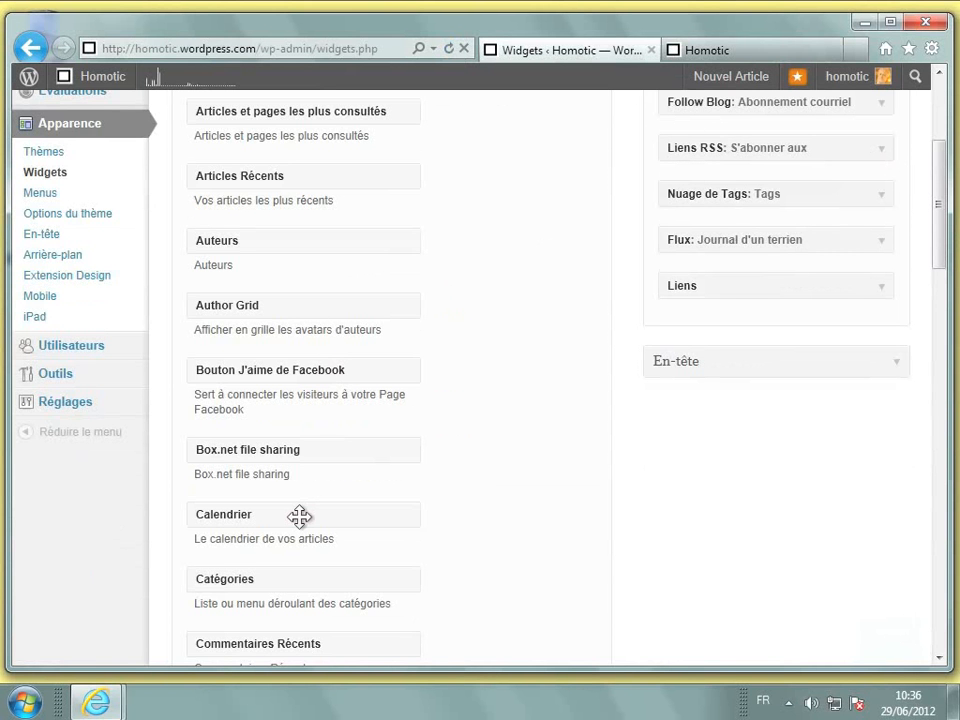
scroll(300, 516, "down", 2)
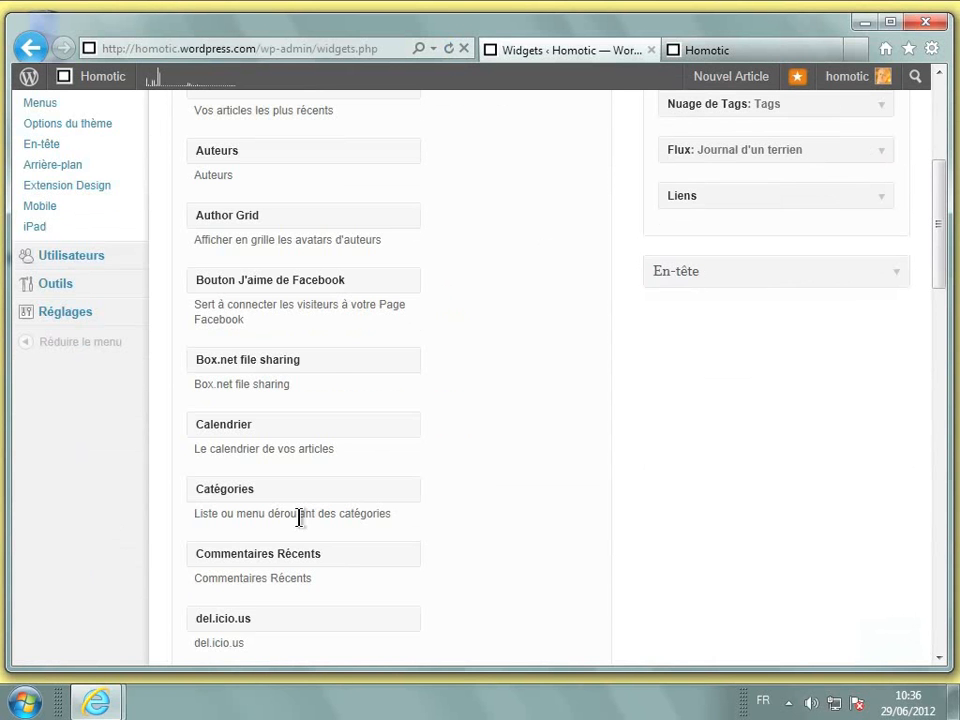
scroll(300, 516, "down", 2)
scroll(303, 518, "down", 4)
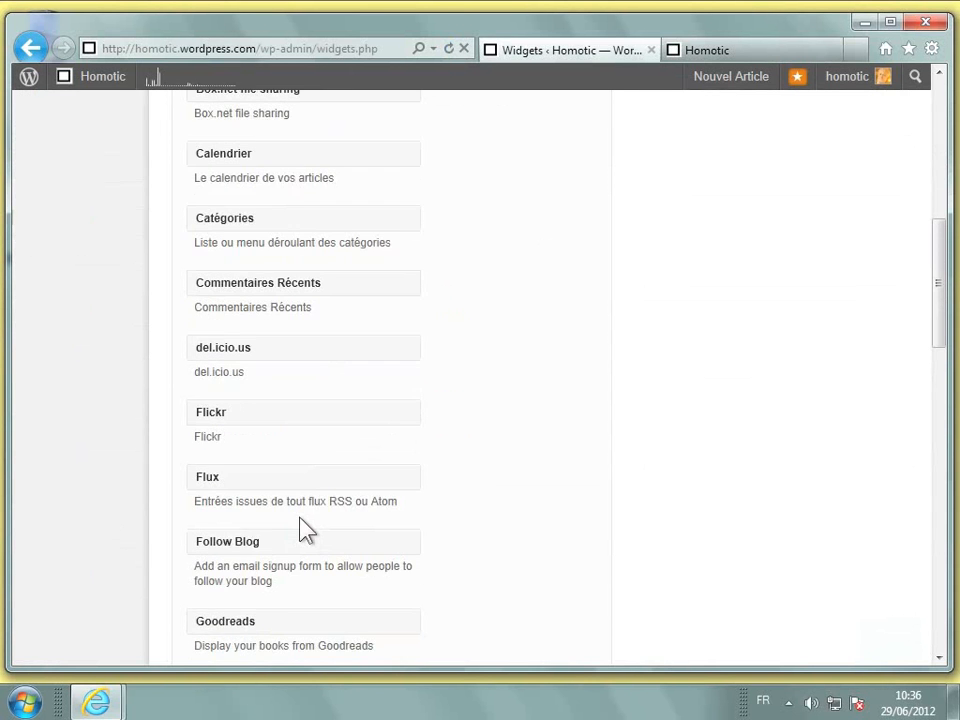
scroll(304, 530, "down", 2)
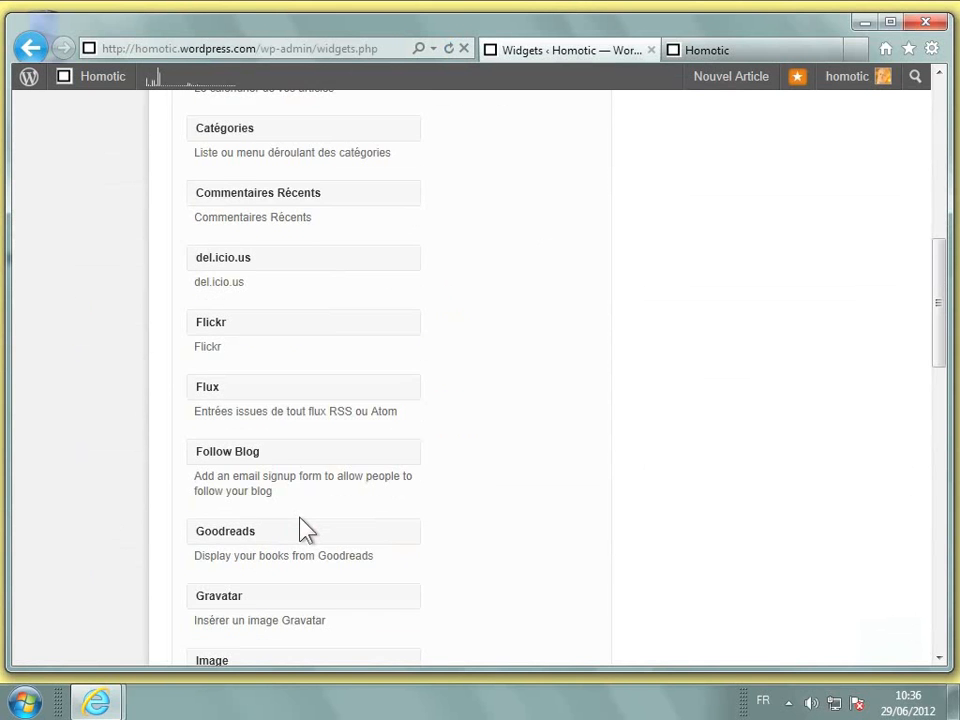
scroll(304, 530, "down", 2)
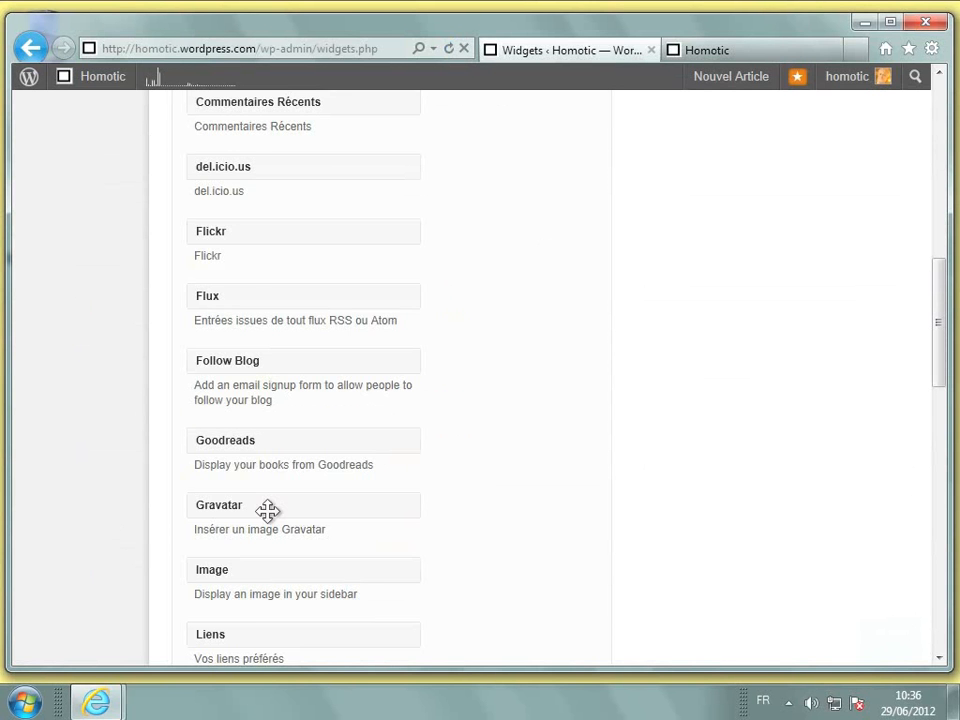
scroll(270, 515, "down", 2)
scroll(273, 522, "down", 1)
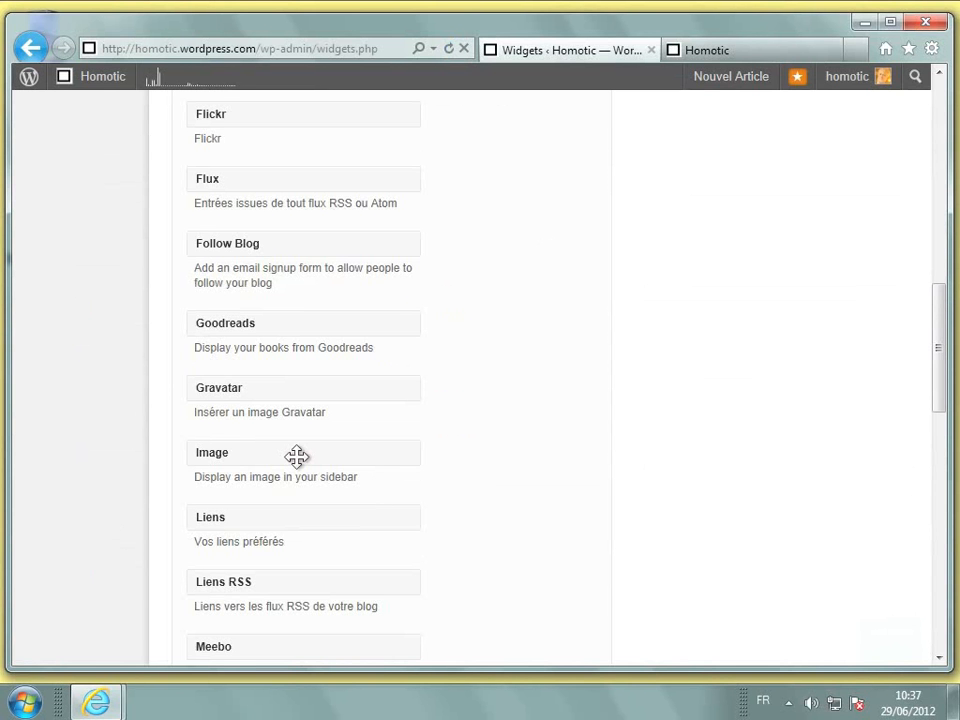
scroll(300, 462, "down", 2)
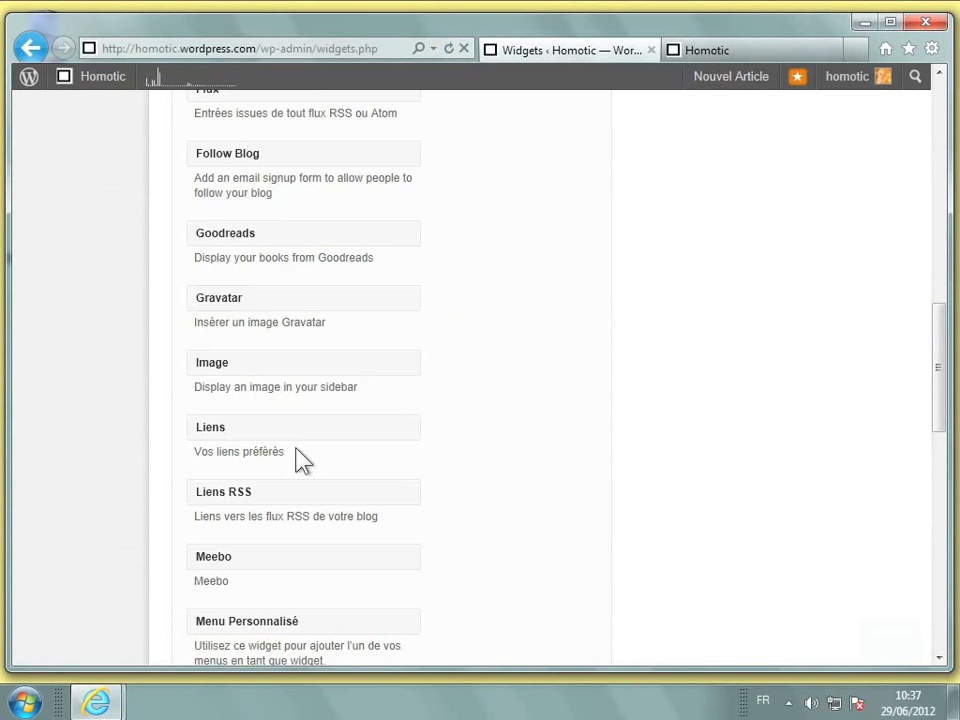
scroll(300, 460, "down", 8)
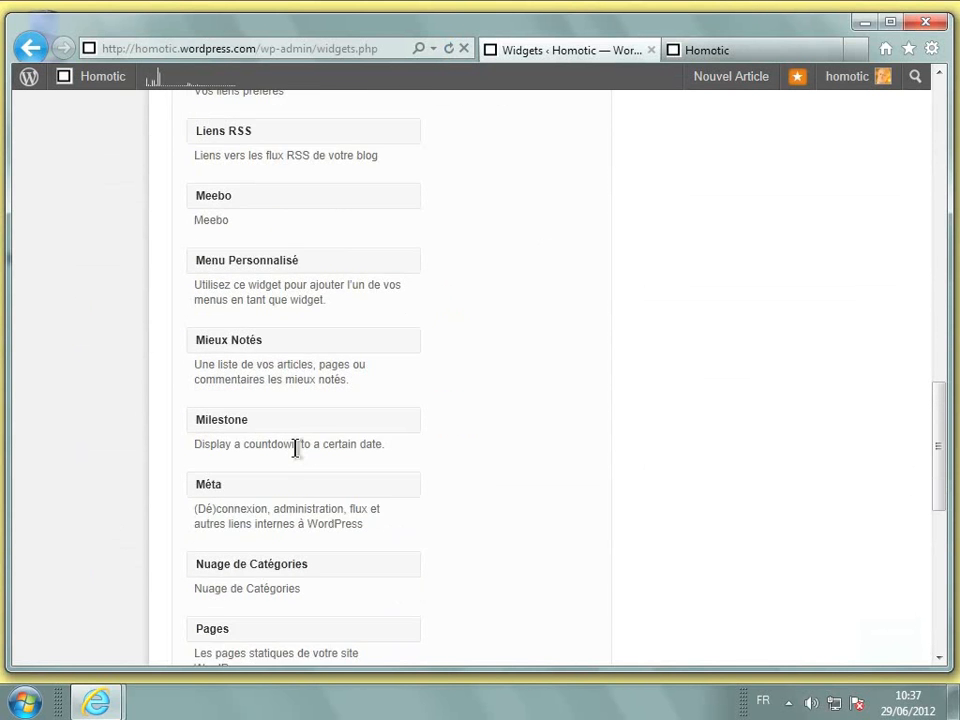
scroll(296, 448, "down", 10)
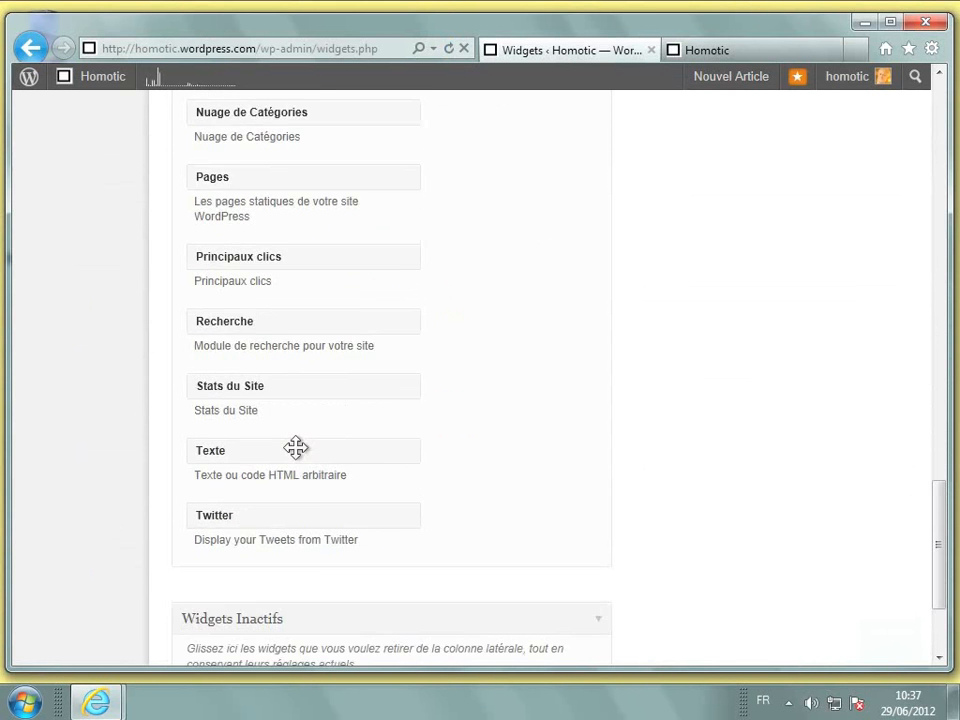
scroll(296, 448, "down", 2)
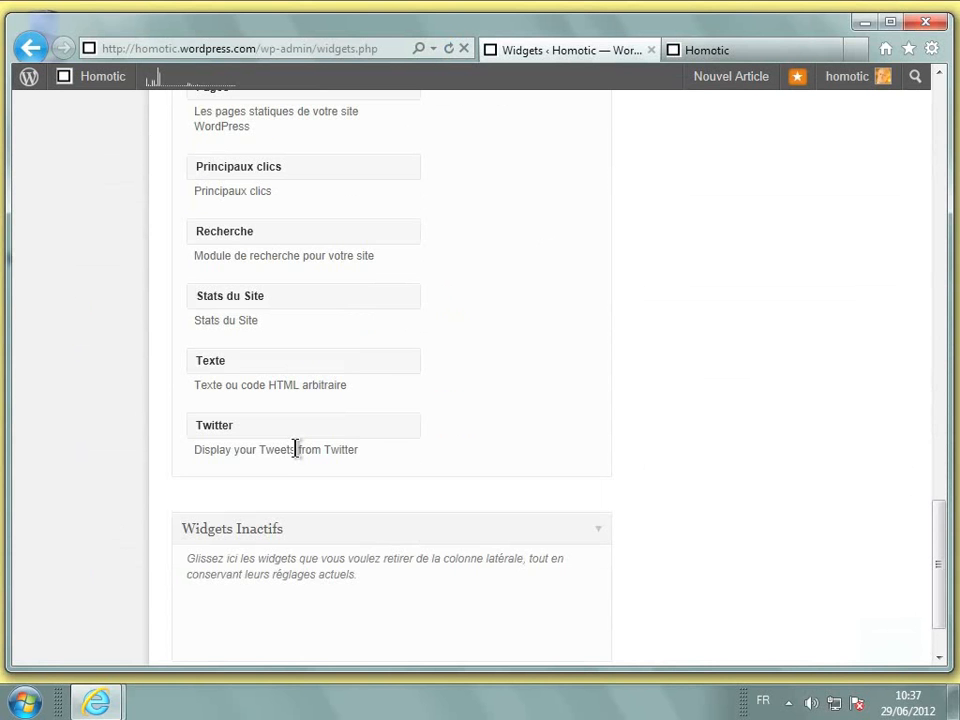
scroll(296, 448, "up", 17)
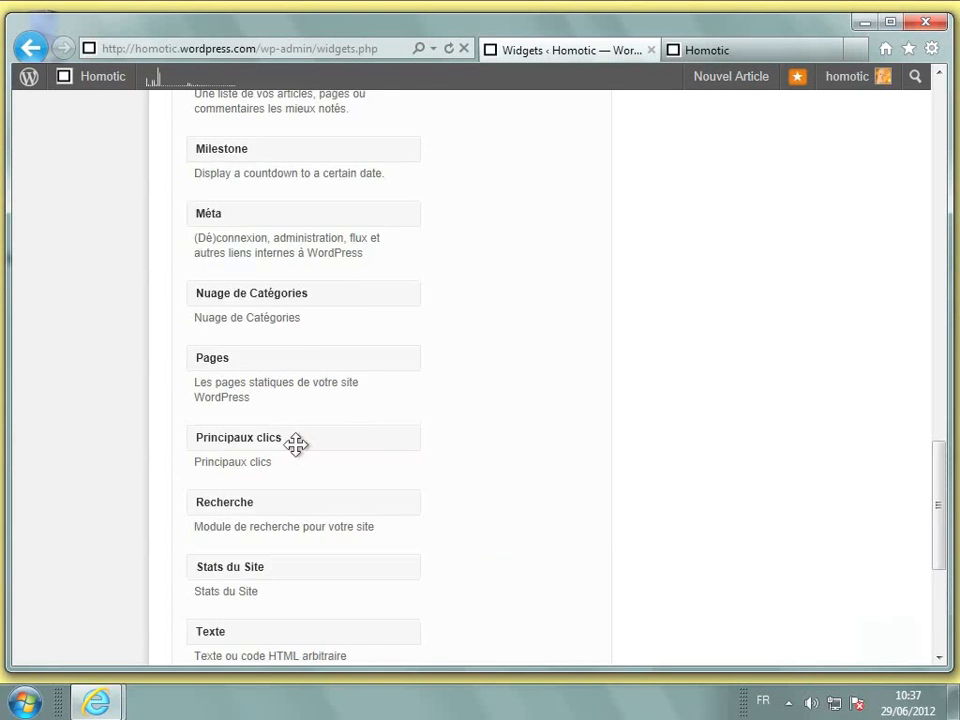
scroll(303, 457, "up", 20)
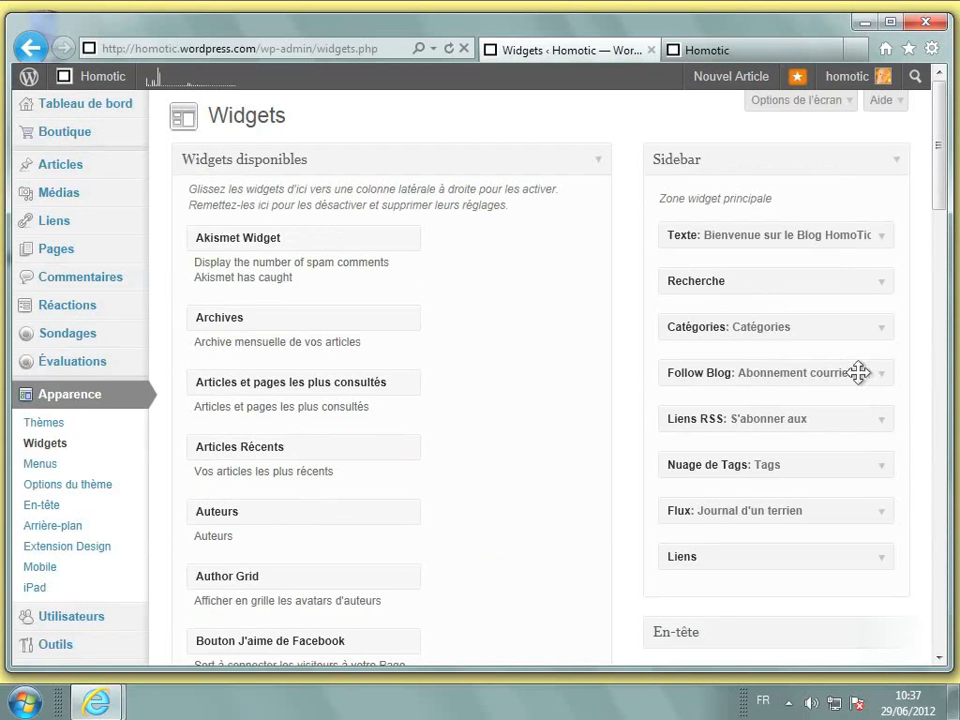
Open the settings of the Nuage de Tags widget in the Sidebar zone and delete the widget
left_click(881, 467)
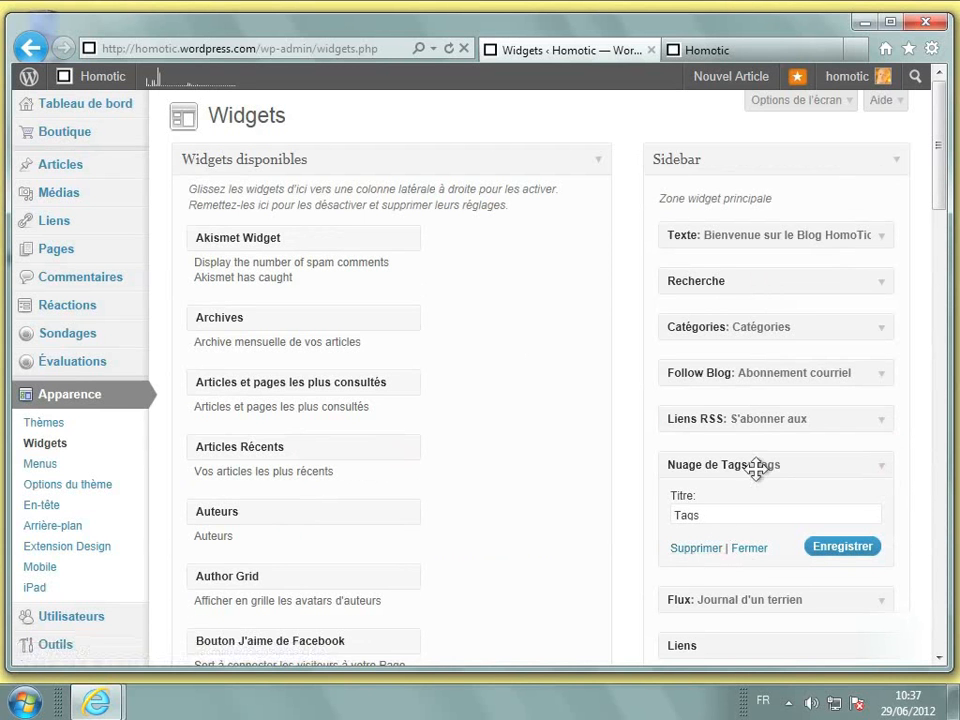
left_click(704, 552)
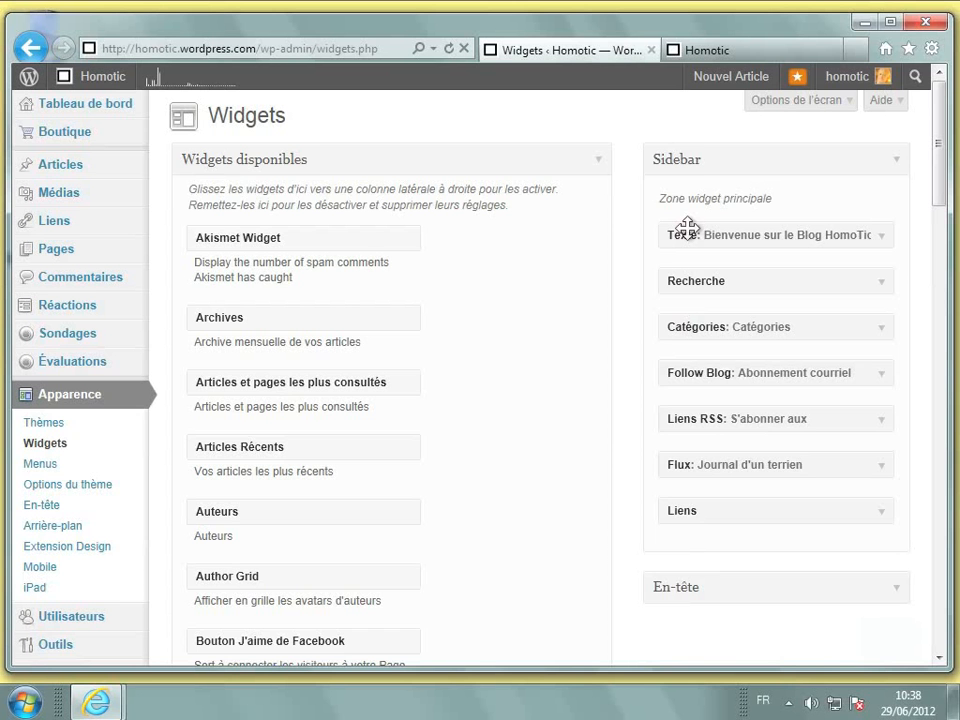
Move the Texte widget "Bienvenue sur le Blog HomoTic" from the Sidebar zone to Widgets Inactifs, keeping its settings
left_click_drag(687, 228, 568, 430)
scroll(568, 430, "down", 2)
scroll(568, 430, "down", 15)
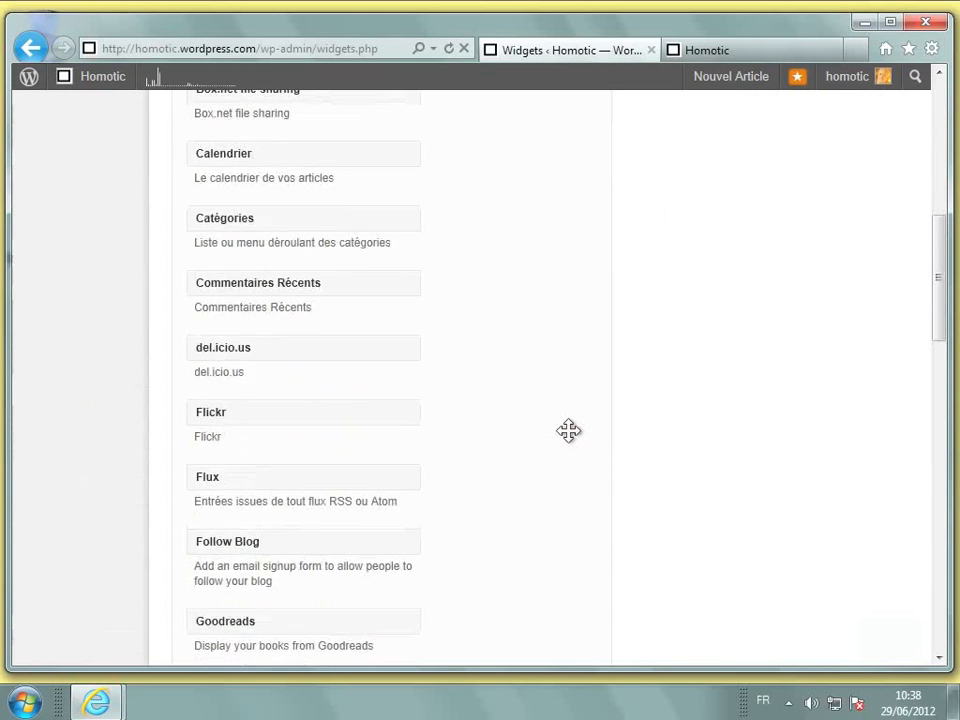
scroll(568, 430, "down", 5)
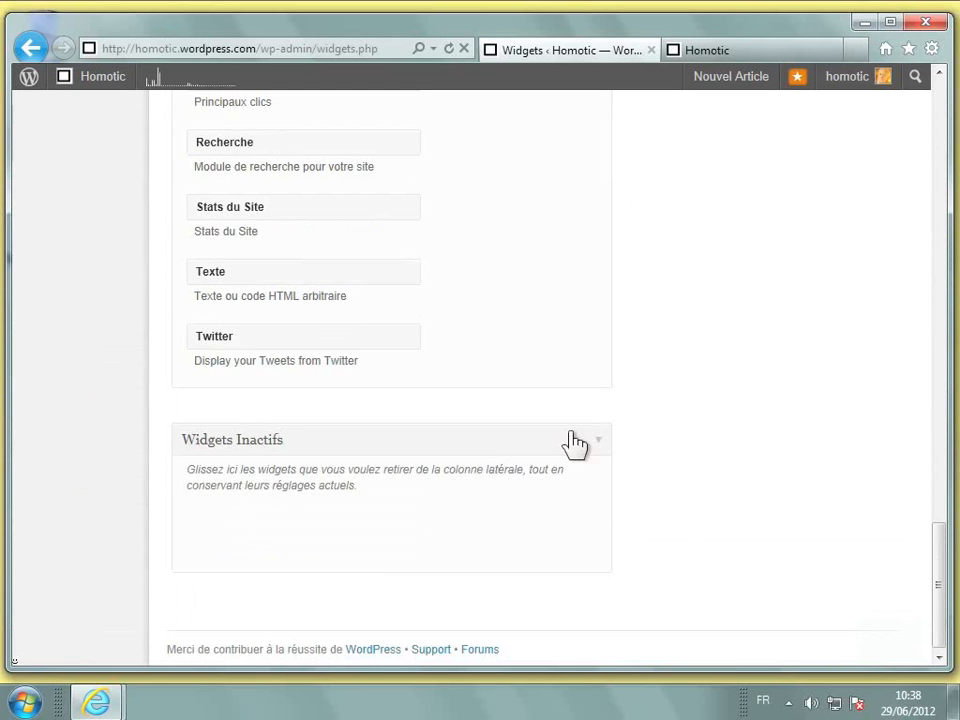
left_click_drag(575, 443, 377, 527)
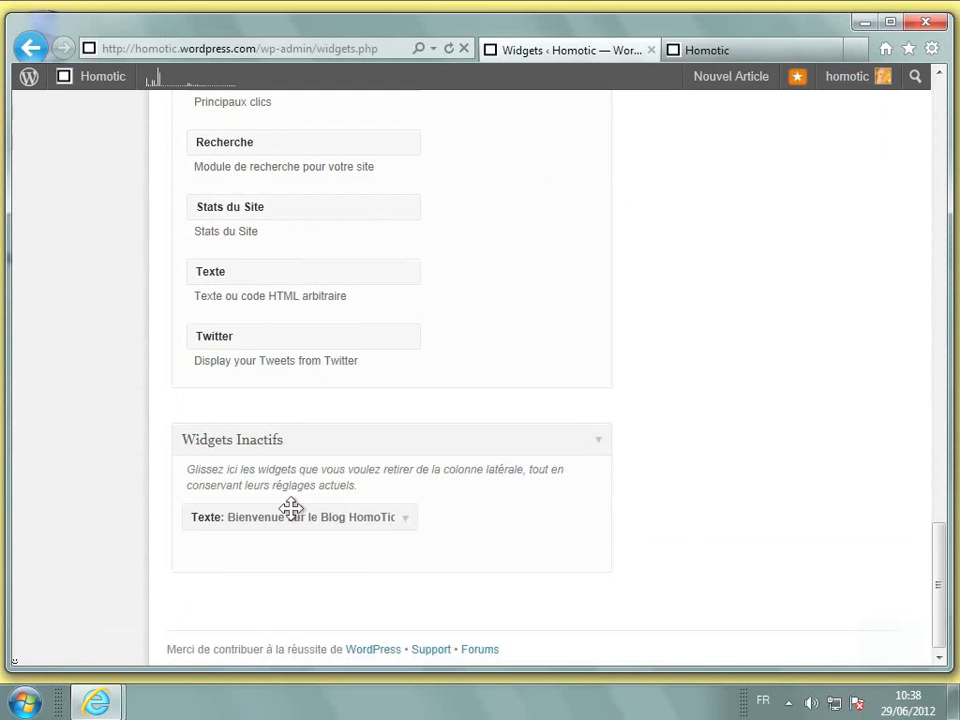
Switch to the published blog and reload it to check its sidebar without the welcome text
scroll(717, 421, "up", 15)
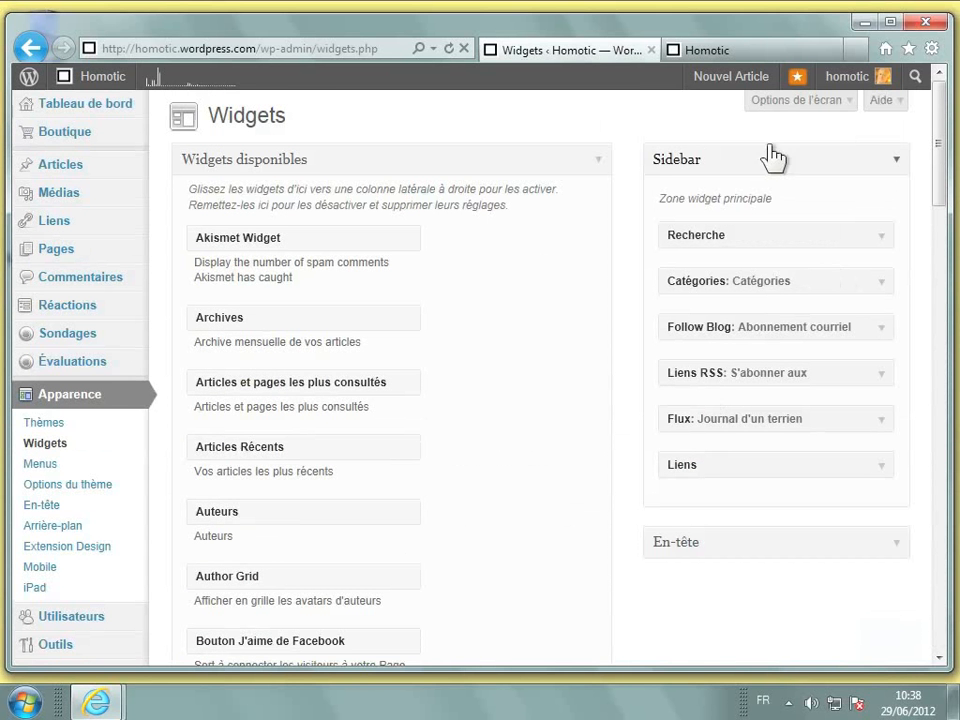
left_click(750, 55)
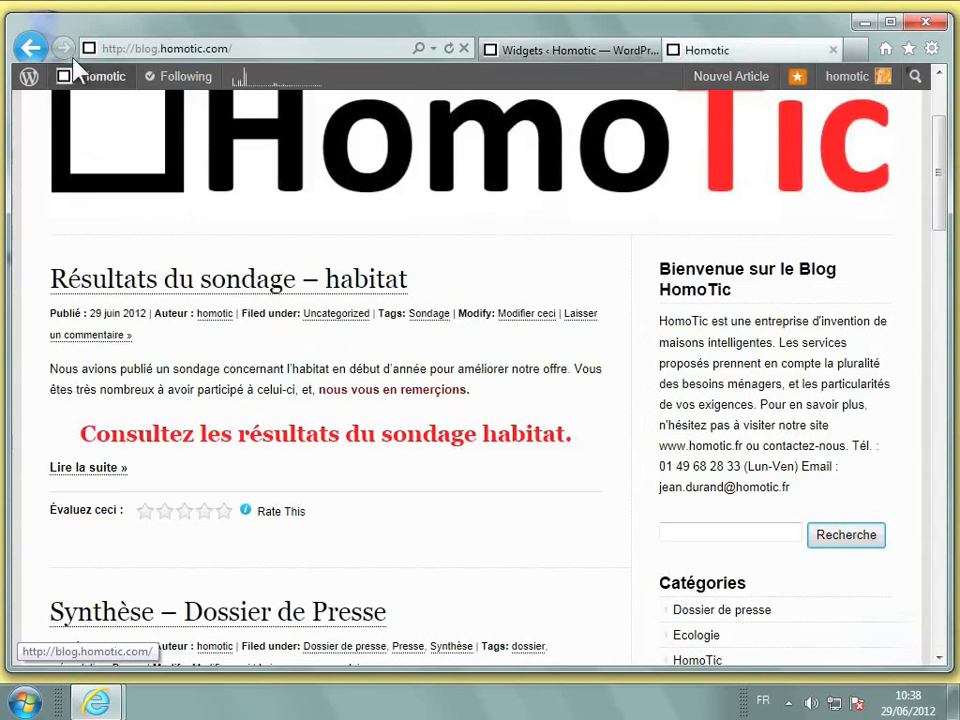
left_click(450, 50)
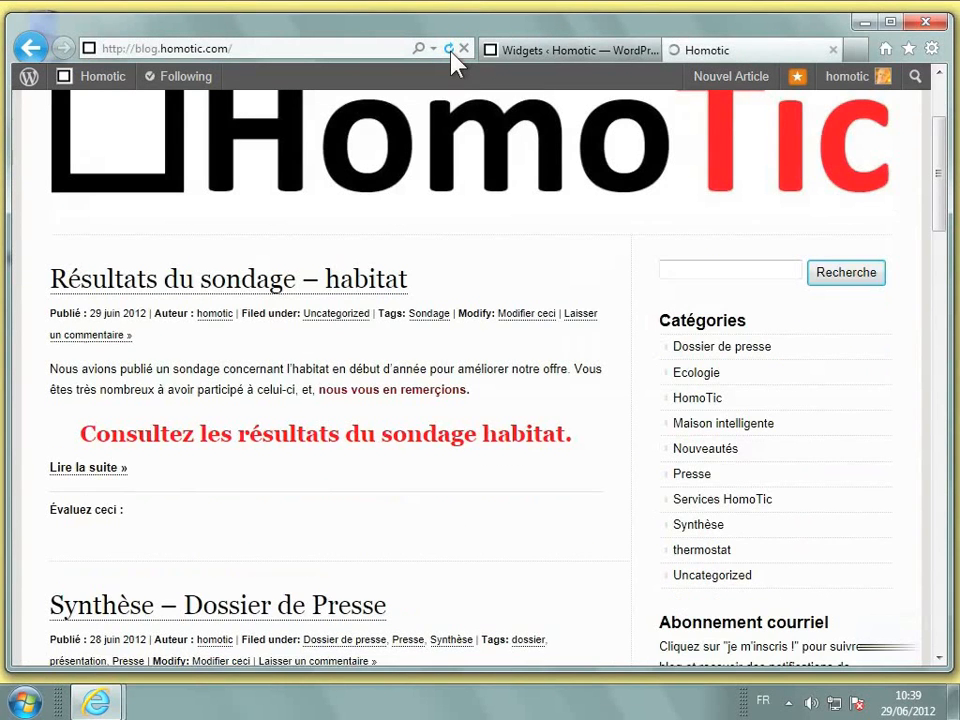
Return to the Widgets page and go down past the available widgets towards the Widgets Inactifs zone
left_click(519, 50)
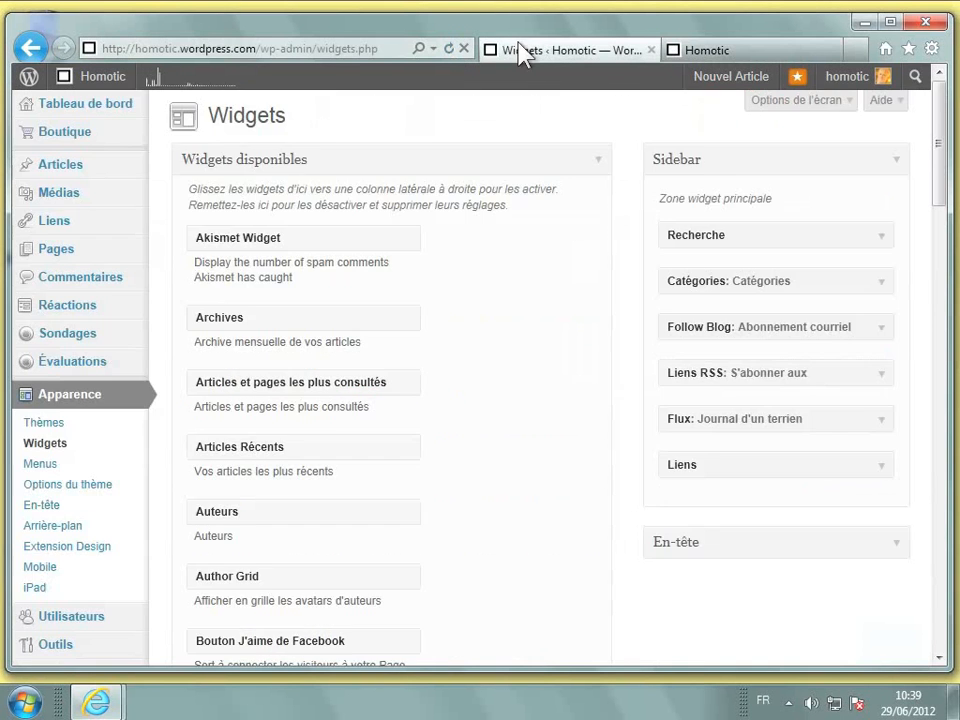
scroll(480, 450, "down", 7)
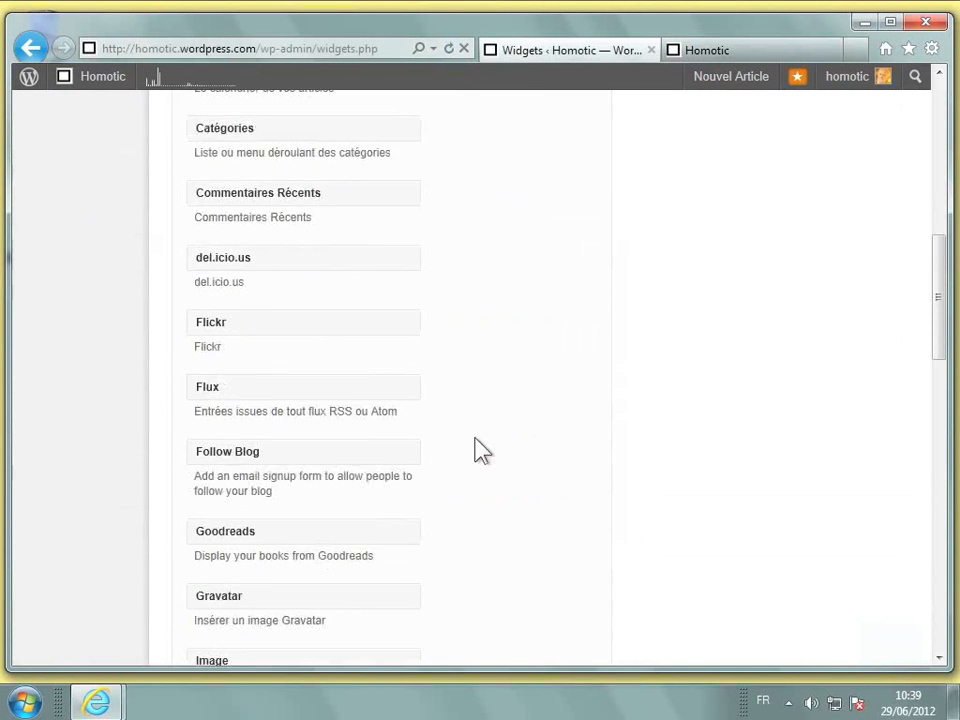
scroll(478, 450, "down", 6)
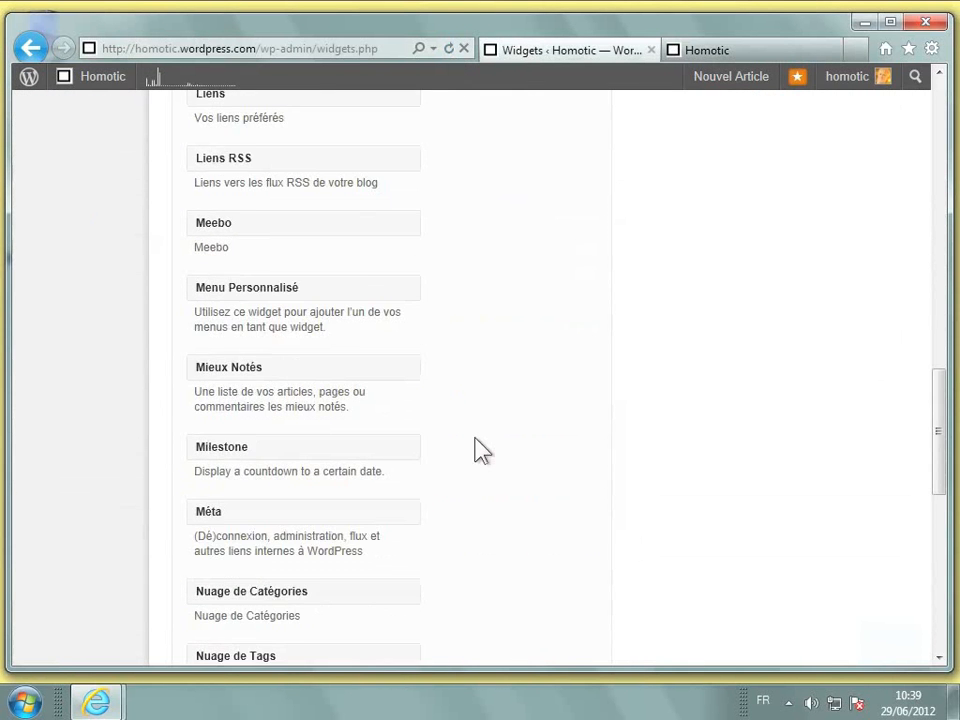
scroll(480, 450, "down", 2)
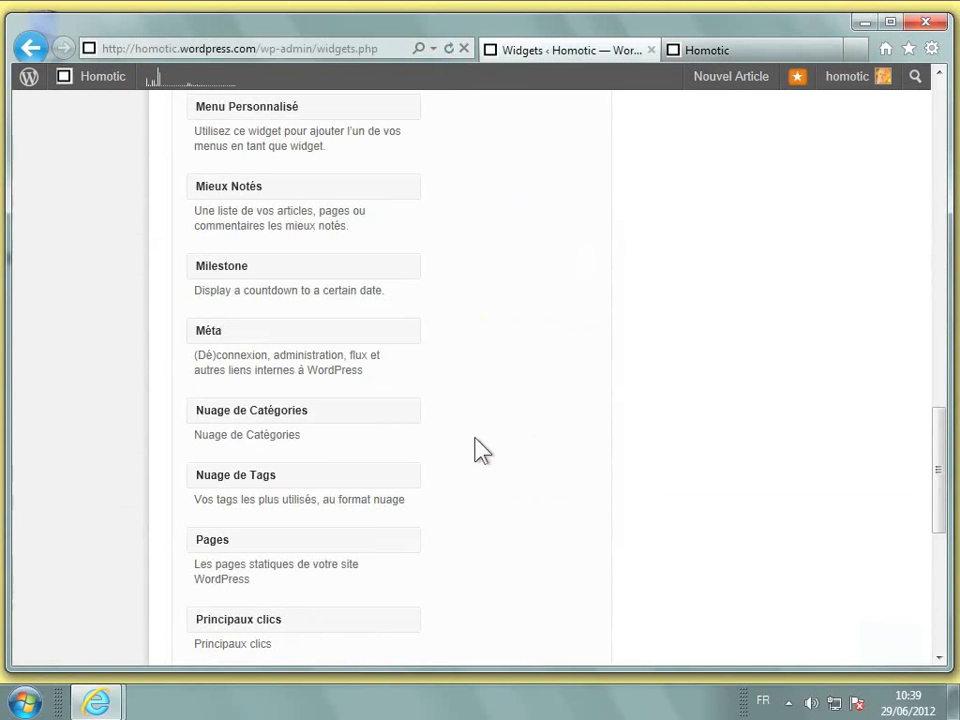